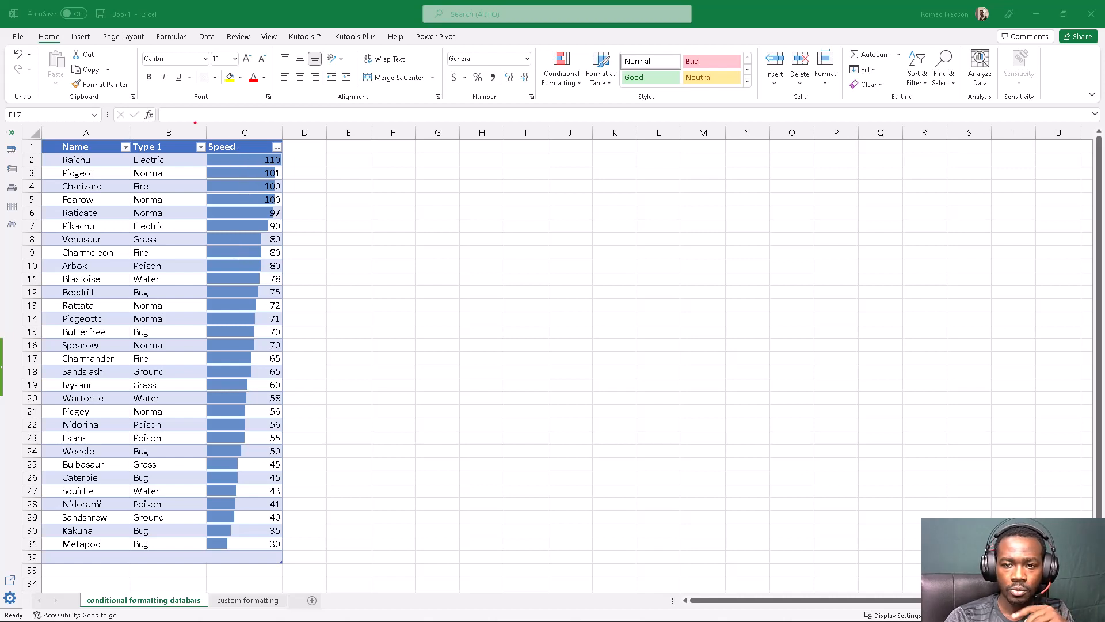
{"action": "mouse_move", "coordinate": [195, 123]}
{"action": "left_mouse_down"}
{"action": "mouse_move", "coordinate": [176, 208]}
{"action": "mouse_move", "coordinate": [173, 514]}
{"action": "mouse_move", "coordinate": [364, 533]}
{"action": "mouse_move", "coordinate": [334, 140]}
{"action": "mouse_move", "coordinate": [174, 115]}
{"action": "left_mouse_up"}
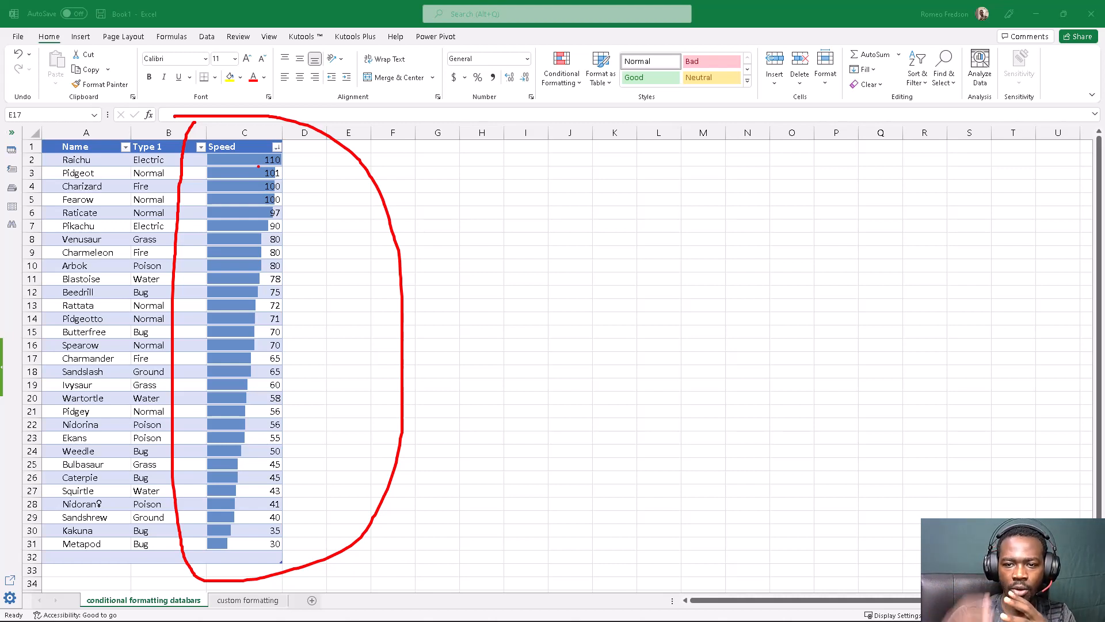
{"action": "key", "text": "Escape"}
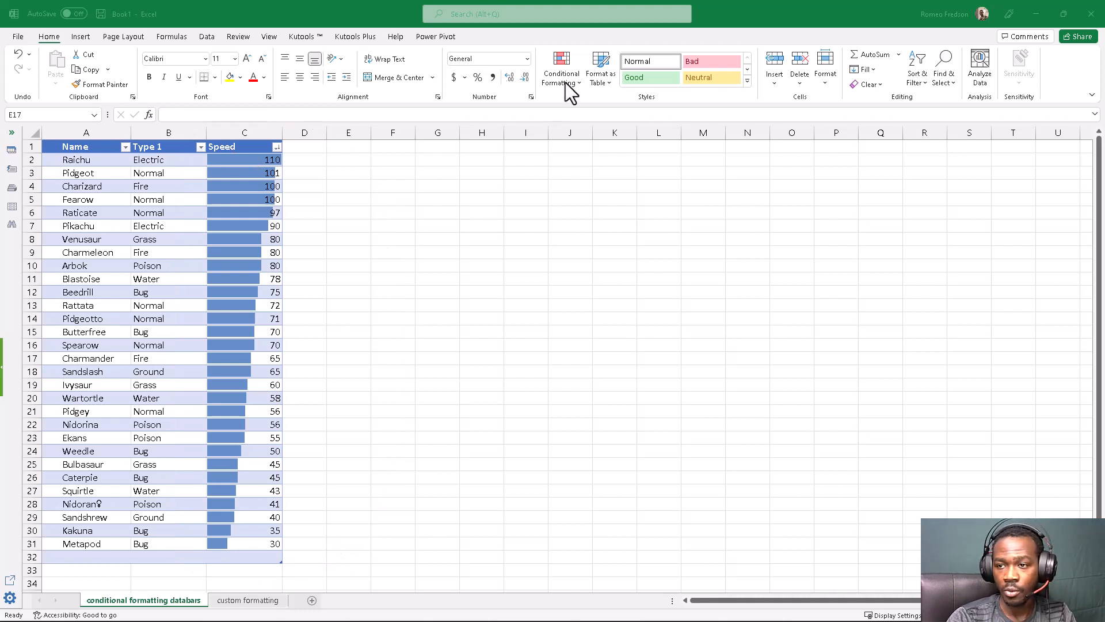
{"action": "left_click", "coordinate": [569, 74]}
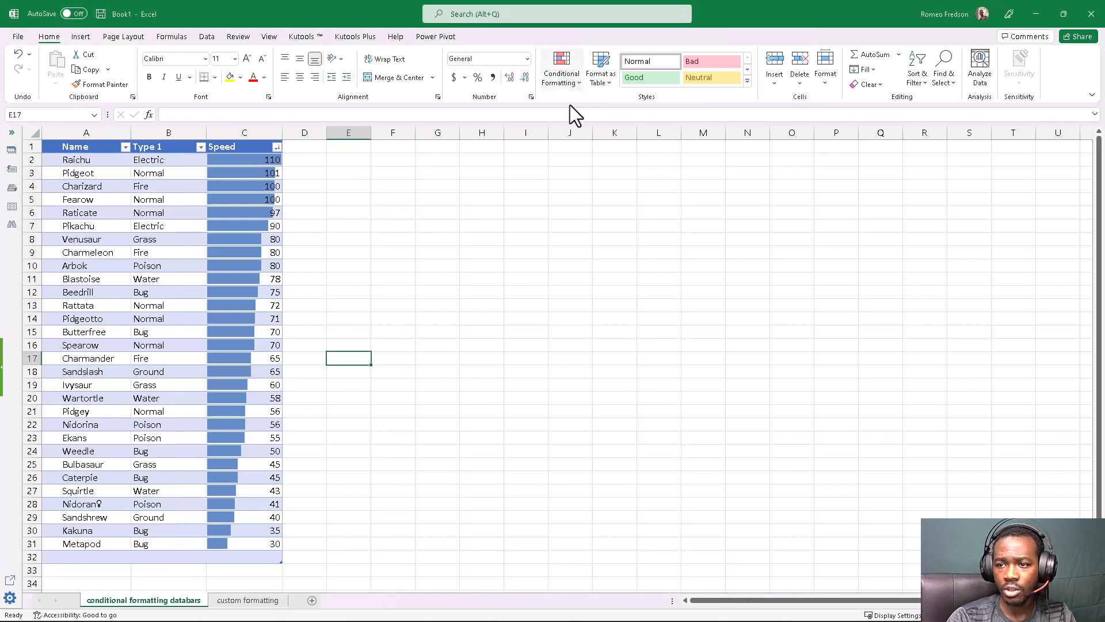
{"action": "mouse_move", "coordinate": [590, 222]}
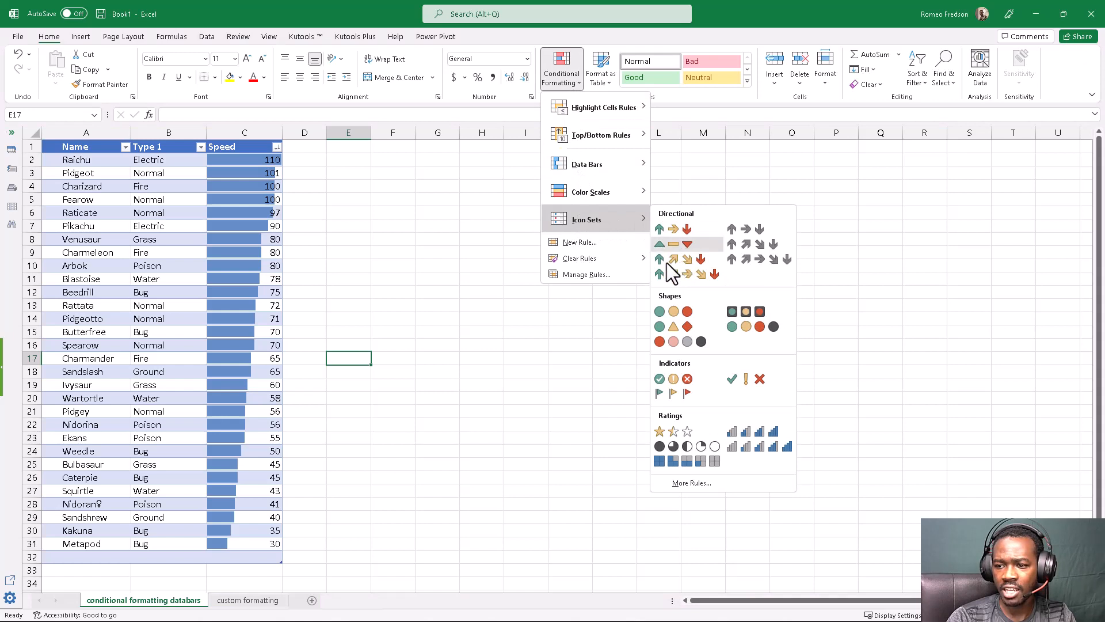
{"action": "left_click", "coordinate": [663, 260]}
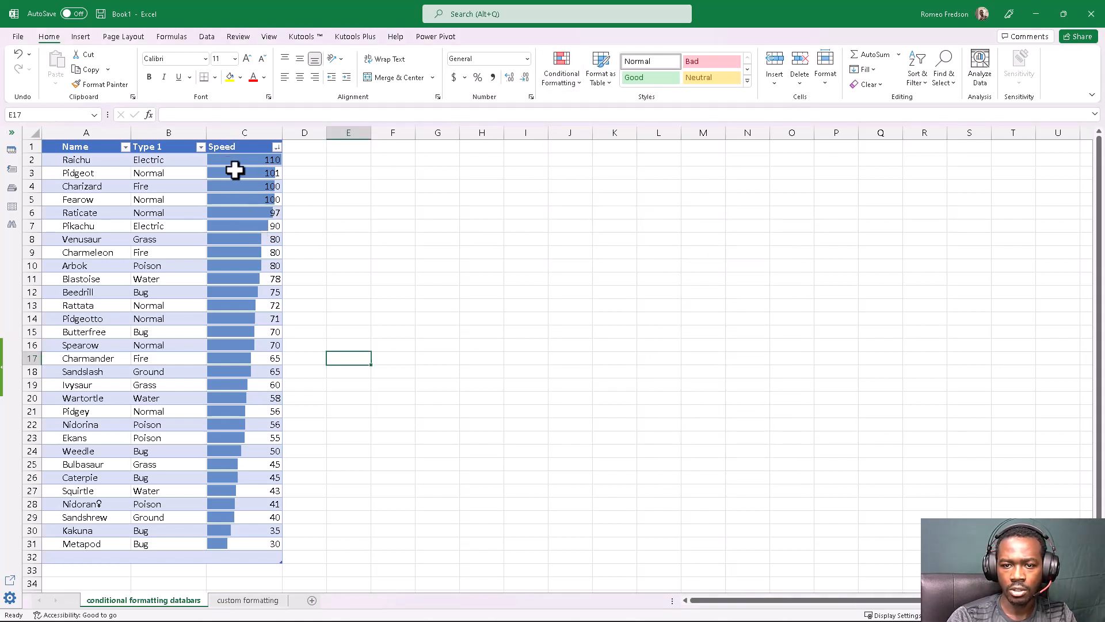
Apply the colored four-arrow directional icon set to the Speed values in C2:C31
{"action": "left_click_drag", "start_coordinate": [234, 161], "coordinate": [232, 540]}
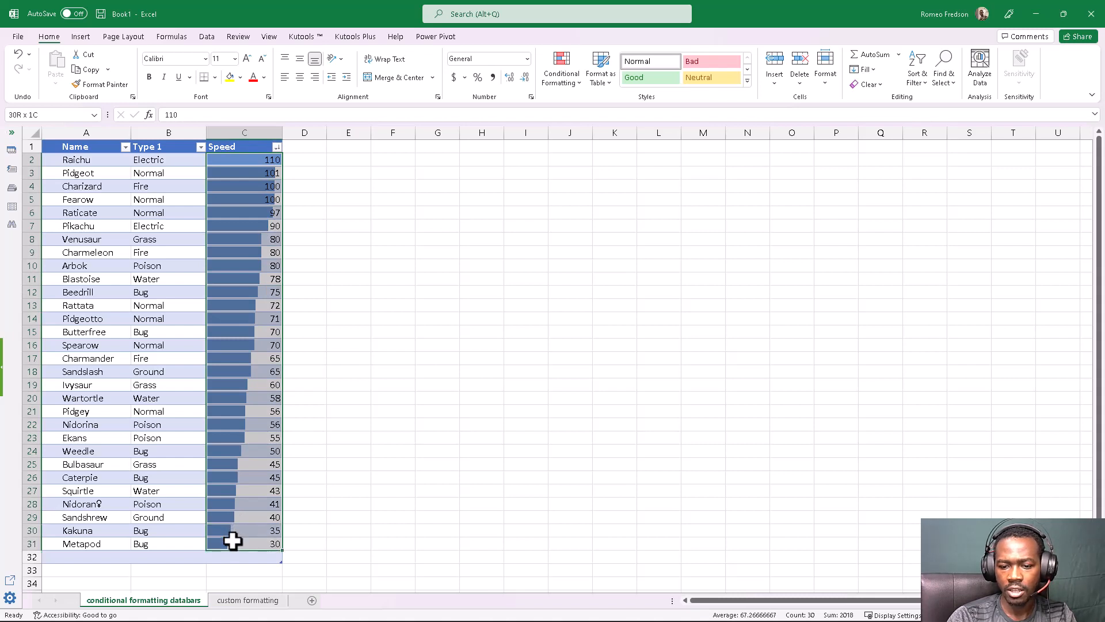
{"action": "left_click", "coordinate": [559, 74]}
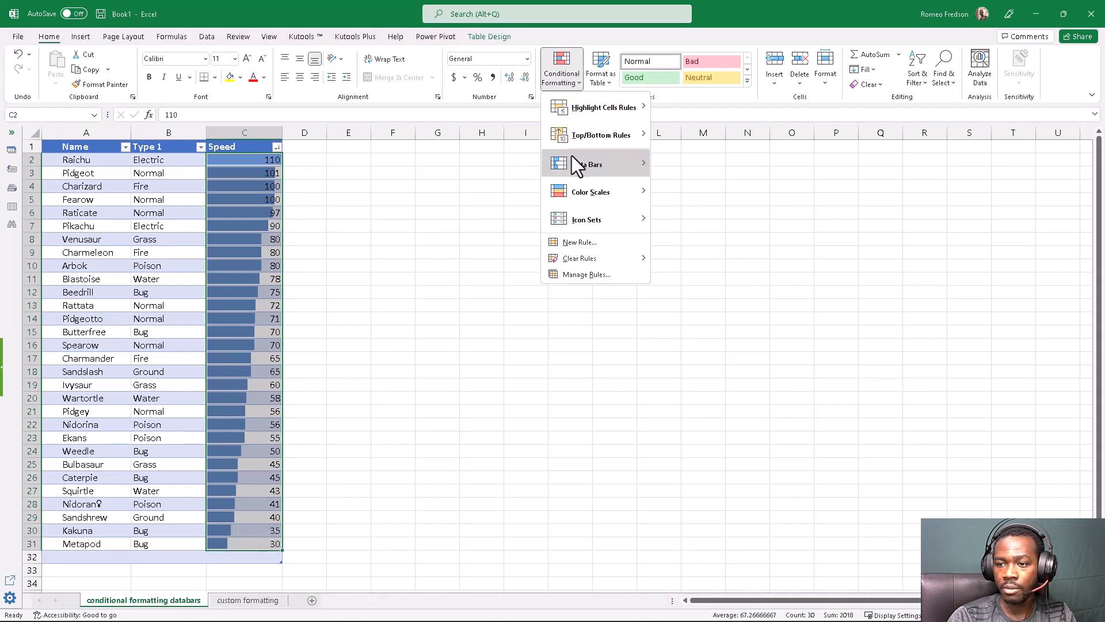
{"action": "mouse_move", "coordinate": [581, 215]}
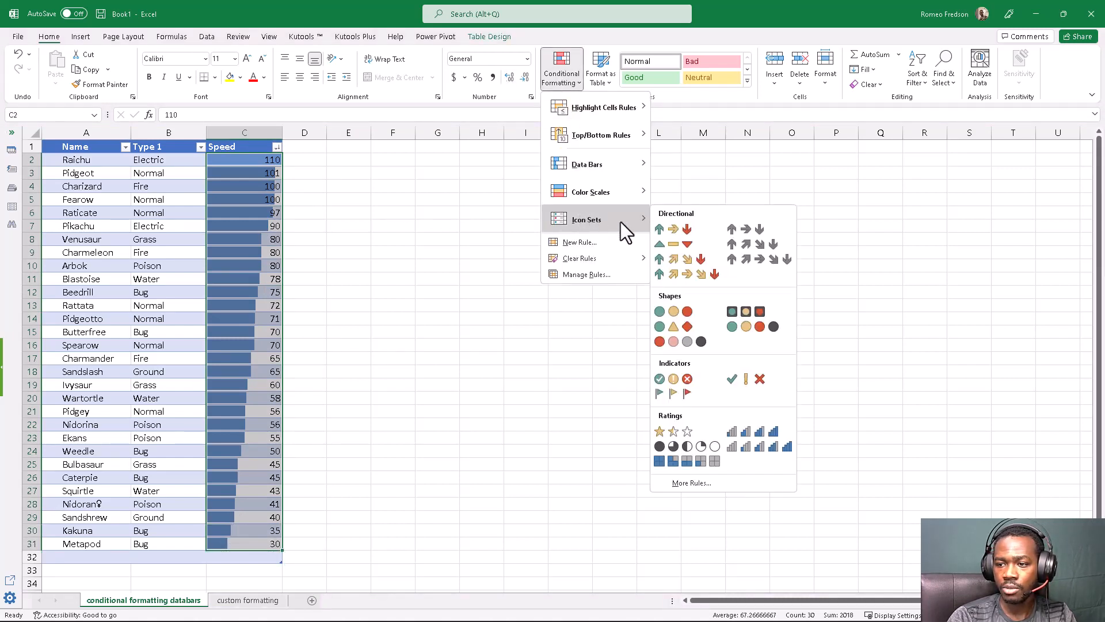
{"action": "left_click", "coordinate": [697, 260]}
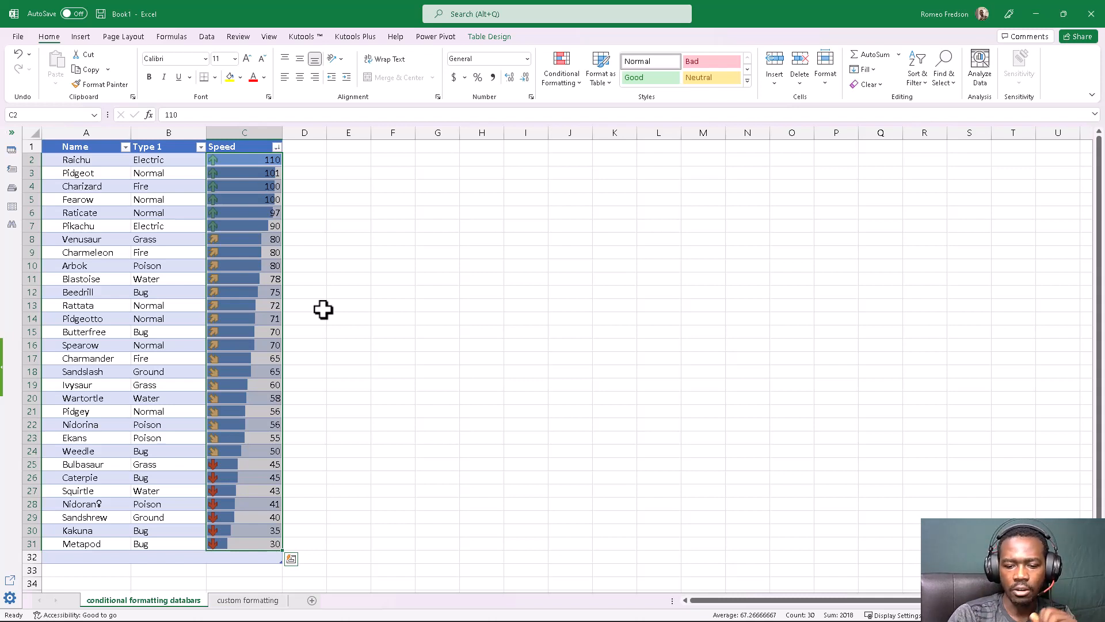
Switch to the custom formatting sheet and look through the available conditional formatting rule types
{"action": "left_click", "coordinate": [248, 600]}
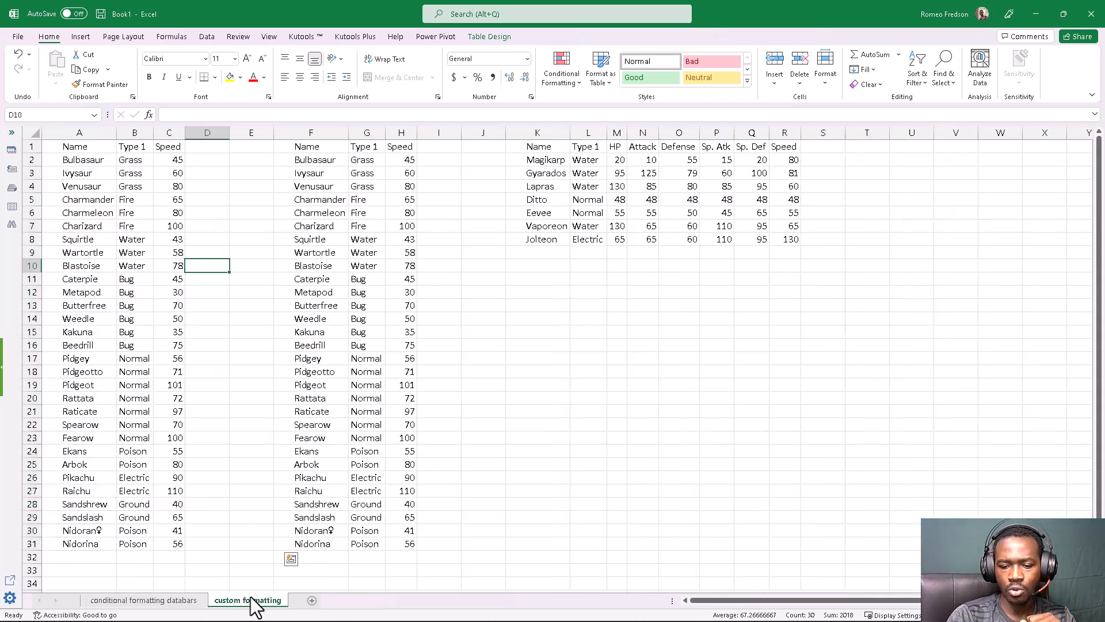
{"action": "left_click", "coordinate": [346, 409]}
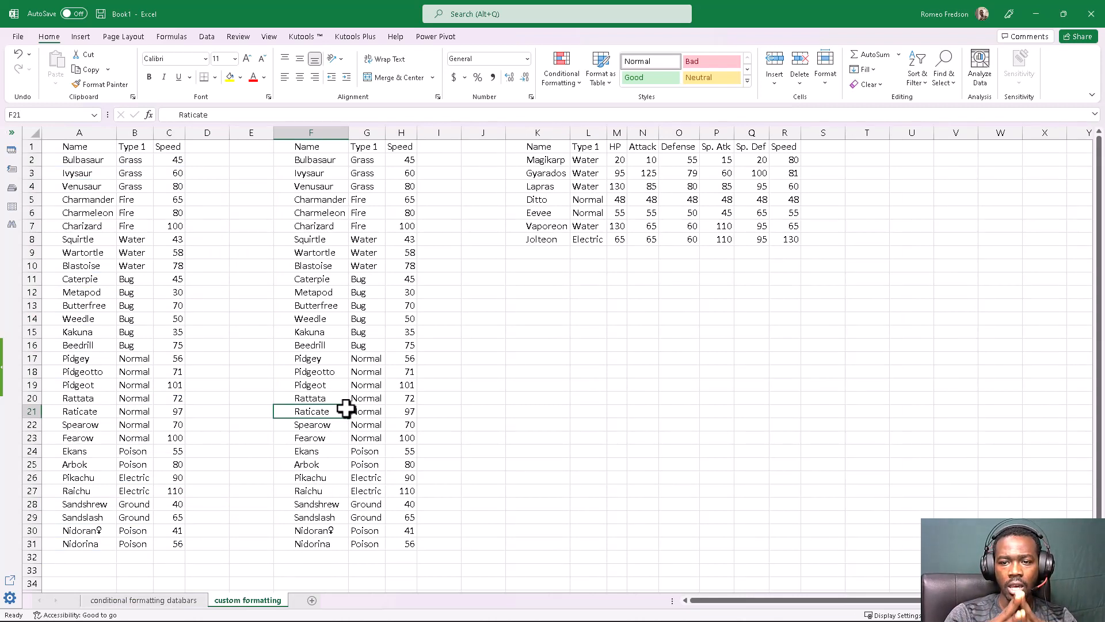
{"action": "left_click", "coordinate": [573, 78]}
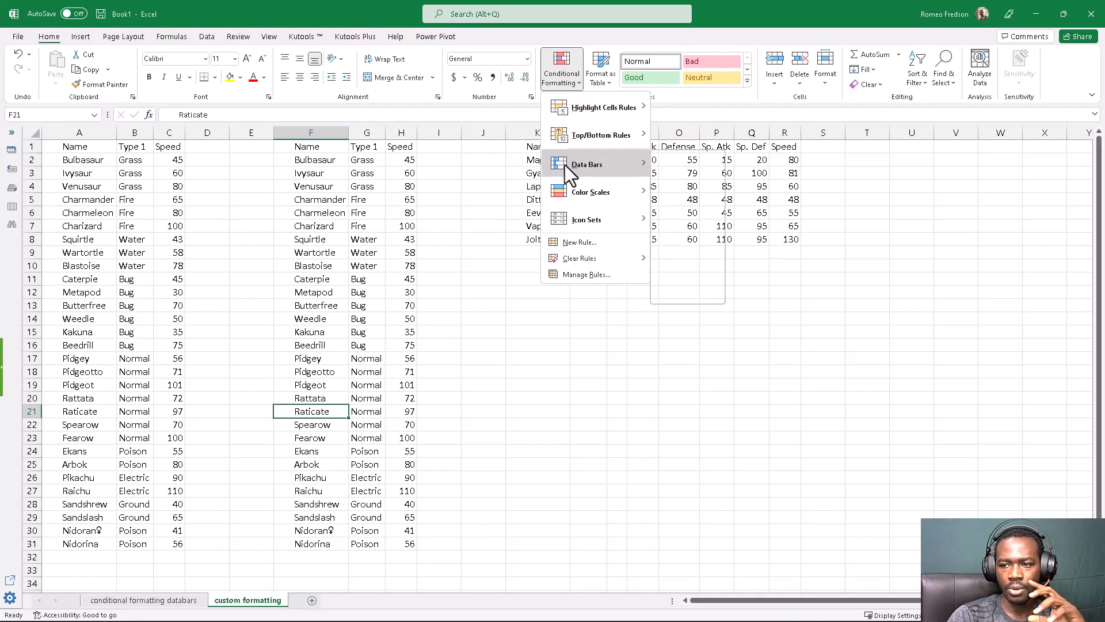
{"action": "mouse_move", "coordinate": [569, 194]}
{"action": "mouse_move", "coordinate": [573, 218]}
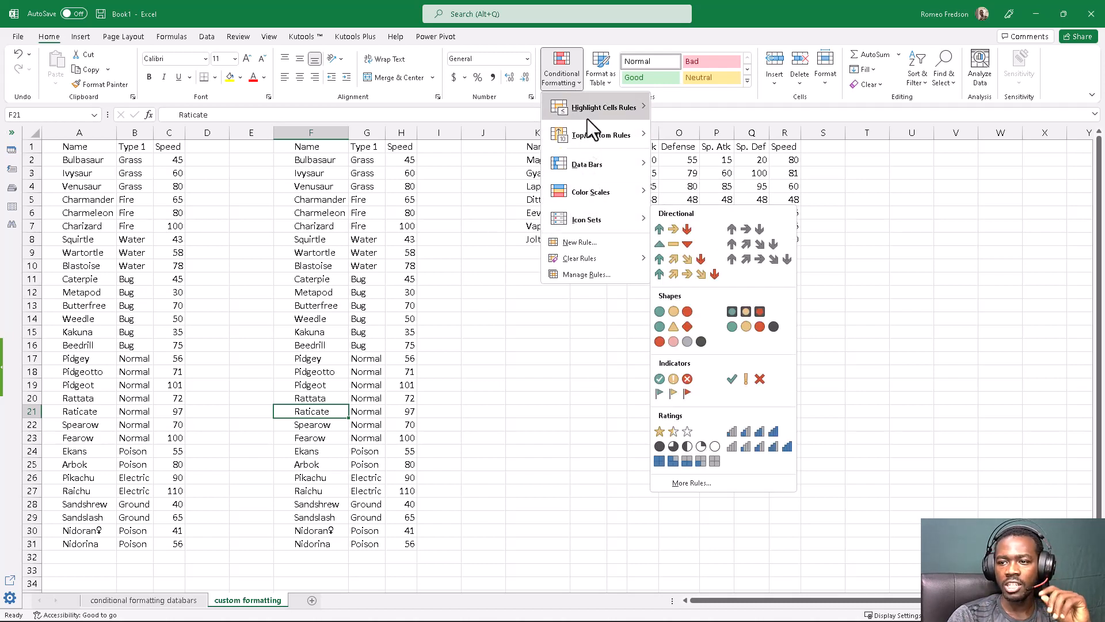
{"action": "mouse_move", "coordinate": [589, 112]}
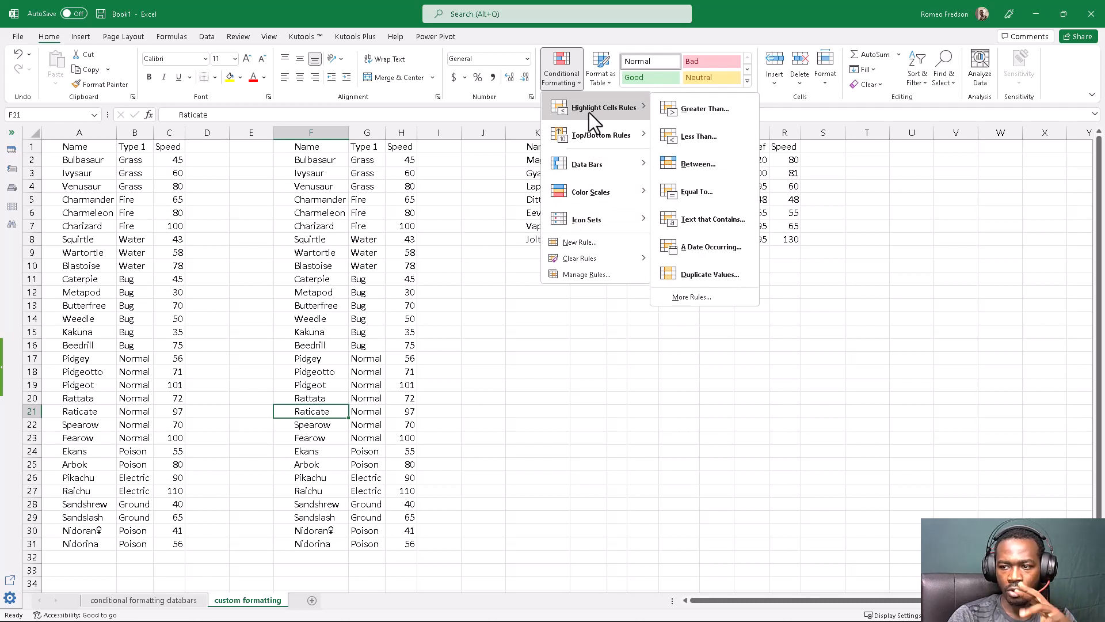
{"action": "left_click", "coordinate": [313, 296]}
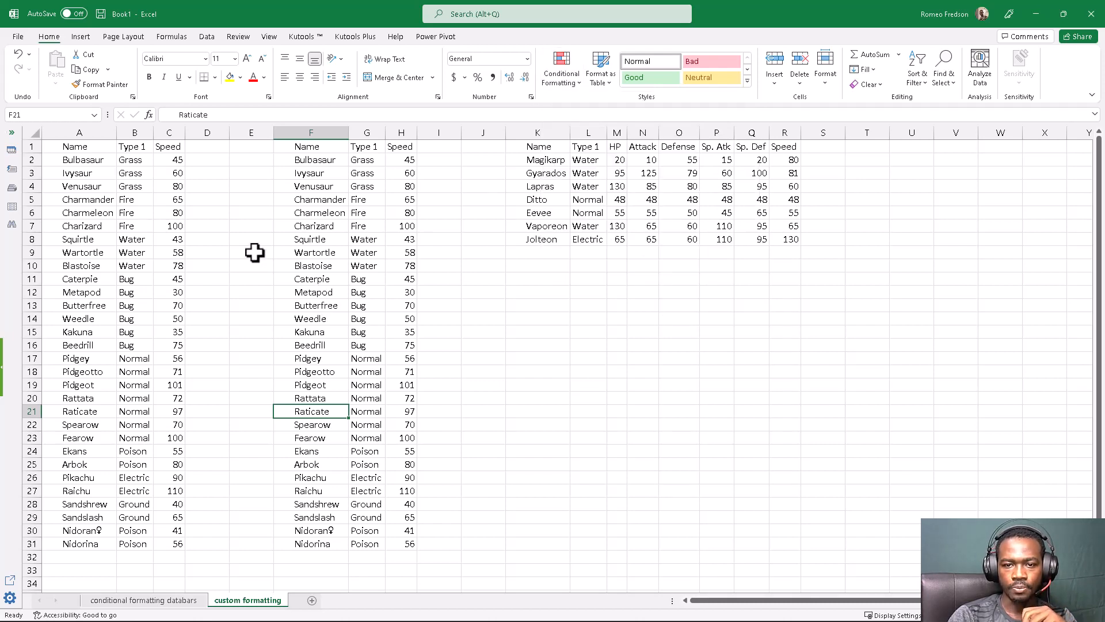
{"action": "left_click", "coordinate": [201, 214]}
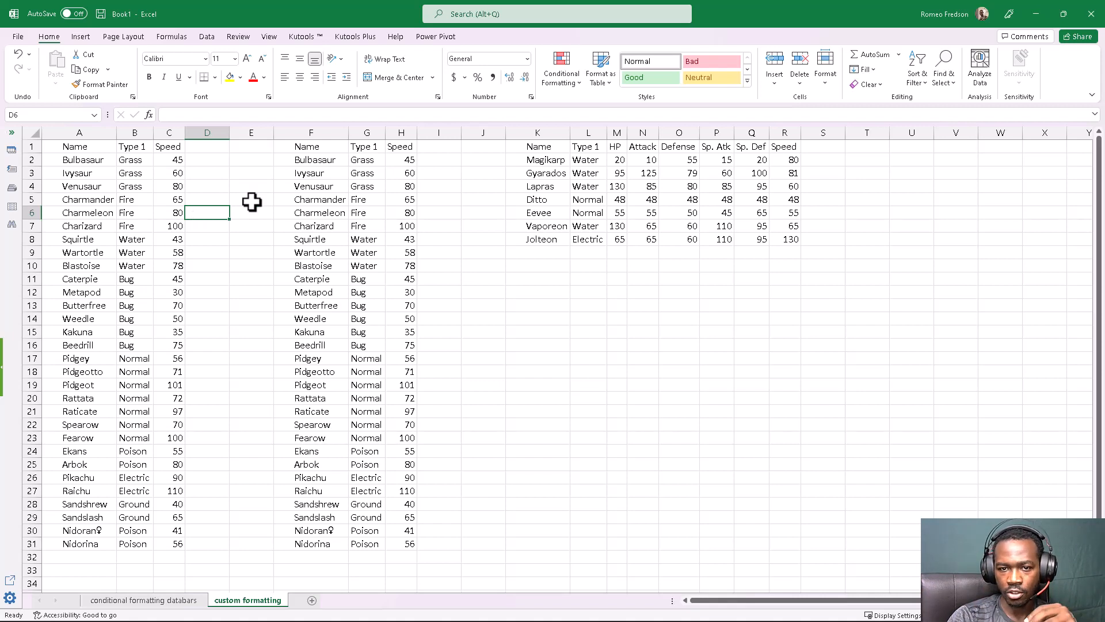
Convert the list in columns A to C into a table with headers and widen its Type 1 and Speed columns
{"action": "left_click", "coordinate": [91, 147]}
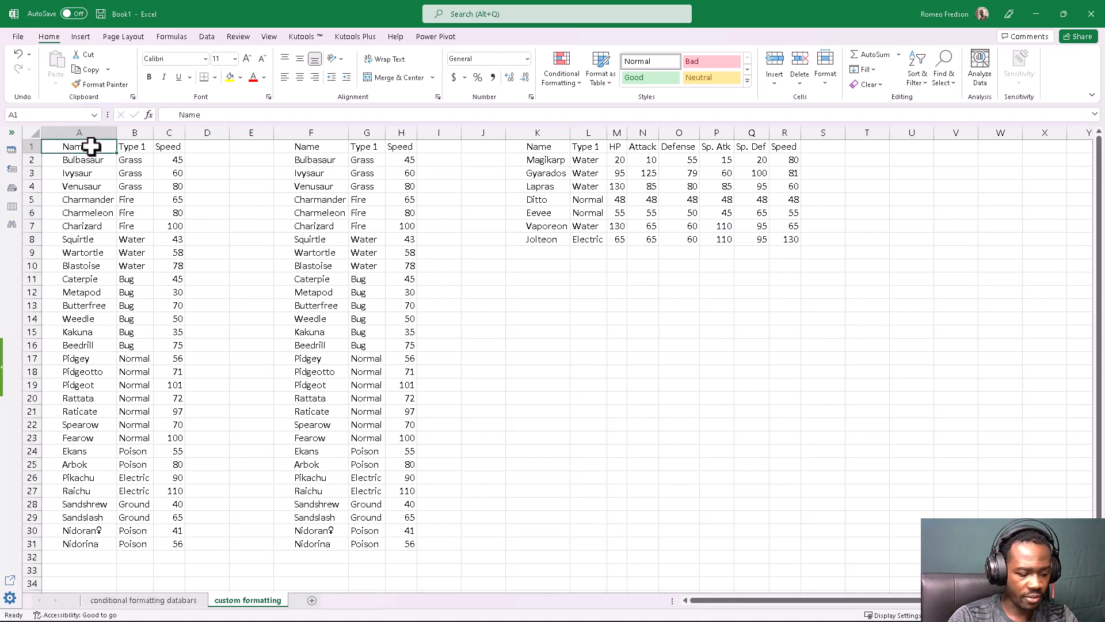
{"action": "key", "text": "ctrl+a"}
{"action": "key", "text": "ctrl+t"}
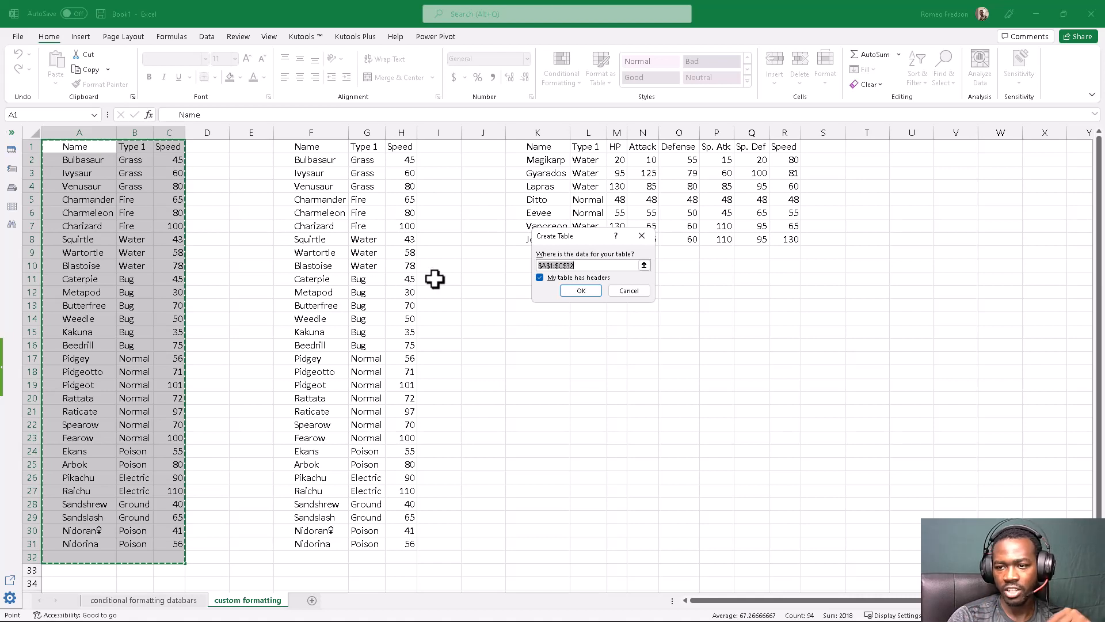
{"action": "left_click", "coordinate": [581, 290]}
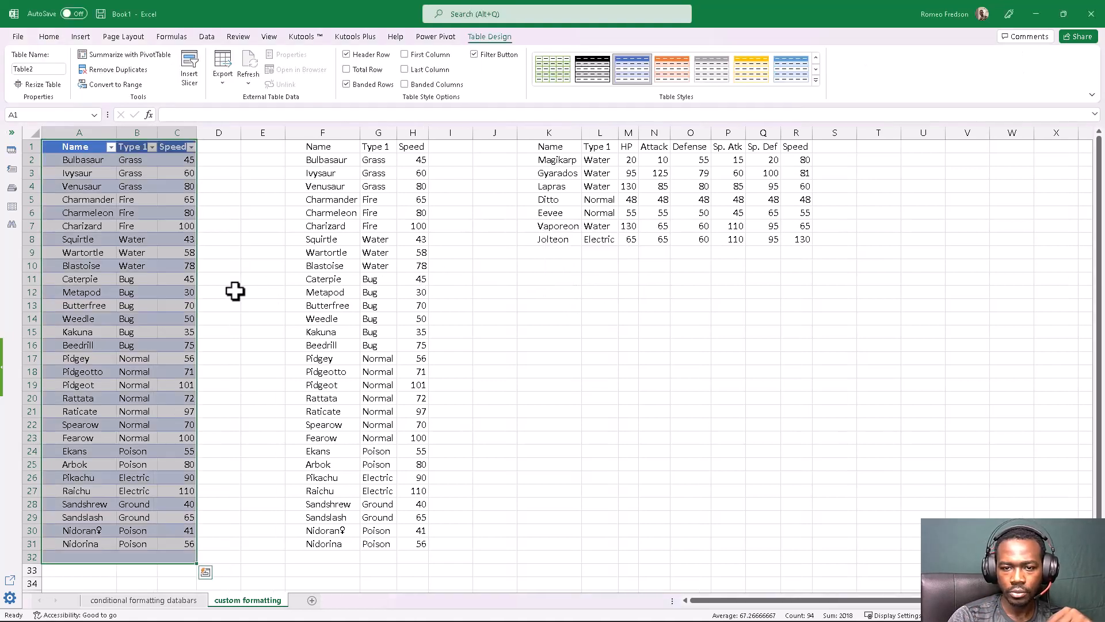
{"action": "left_click", "coordinate": [235, 292]}
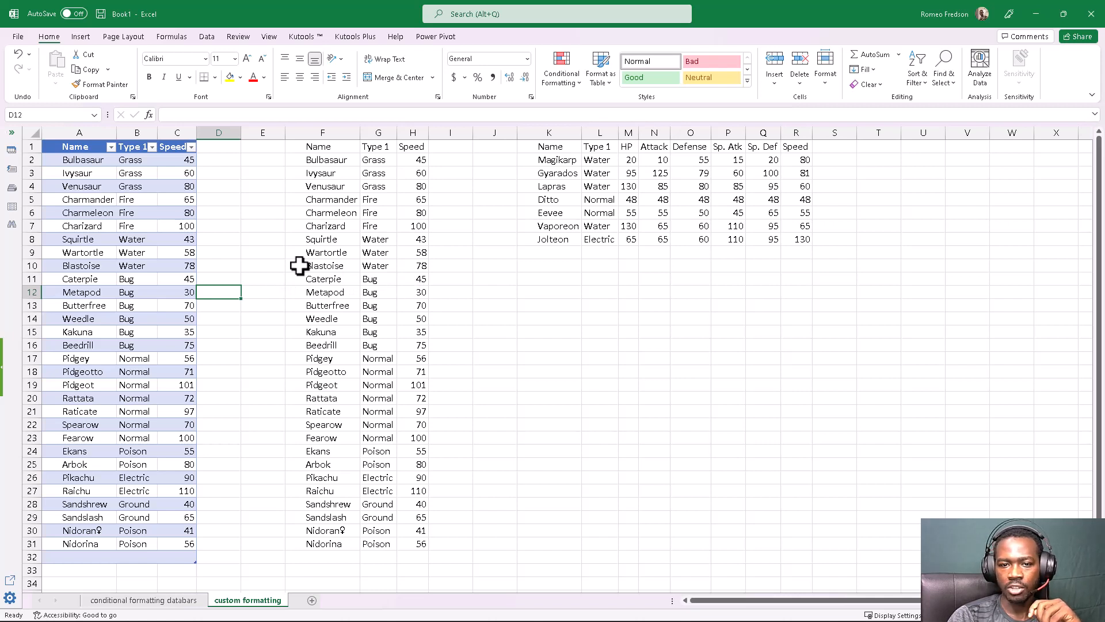
{"action": "left_click_drag", "start_coordinate": [157, 134], "coordinate": [228, 136]}
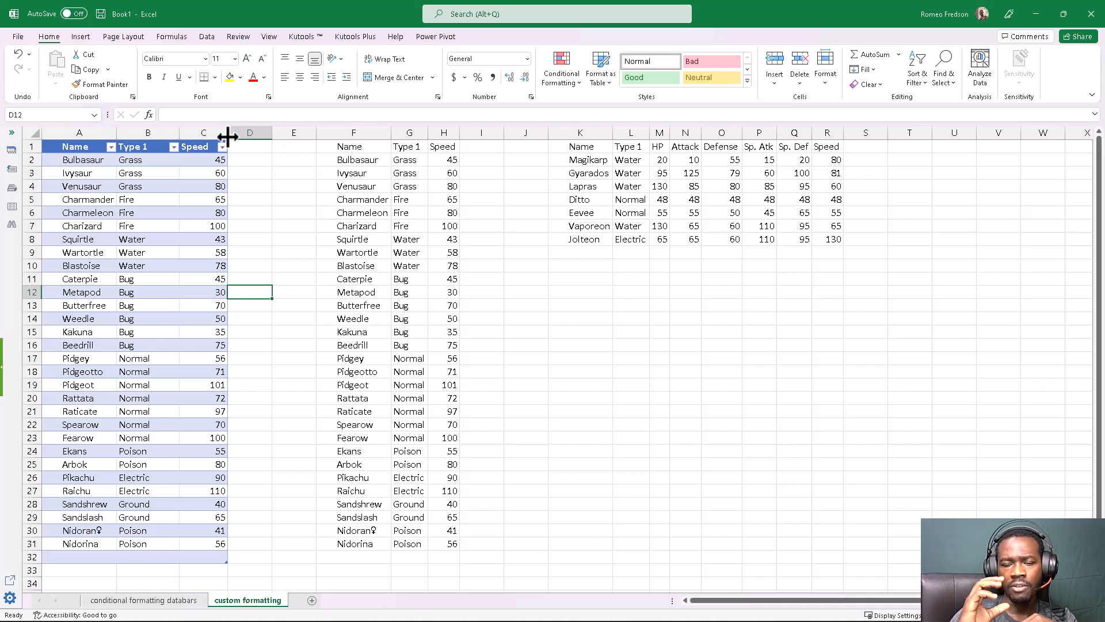
Enter the criterion note >70 beside the table without extending the table, and place the note in cell E3
{"action": "left_click", "coordinate": [254, 187]}
{"action": "type", "text": ">"}
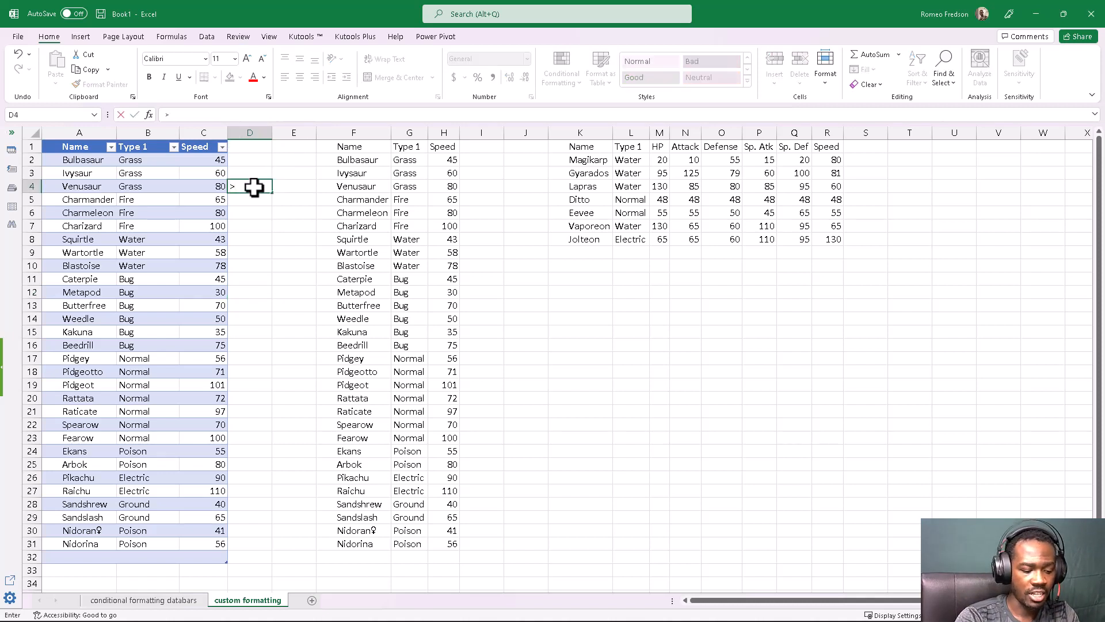
{"action": "type", "text": "70"}
{"action": "key", "text": "Return"}
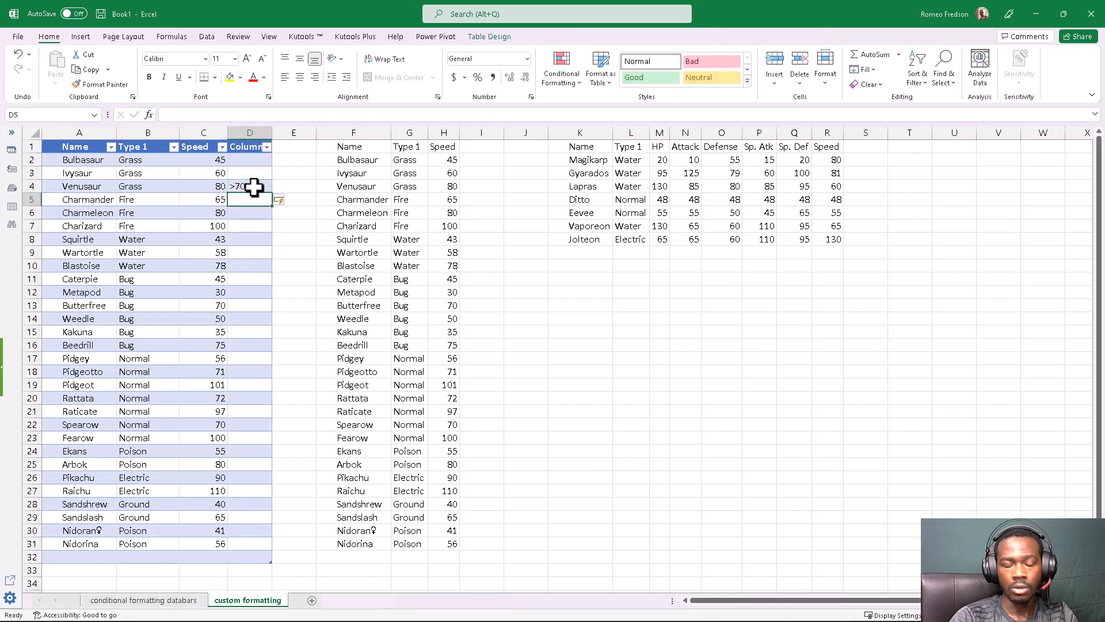
{"action": "key", "text": "ctrl+z"}
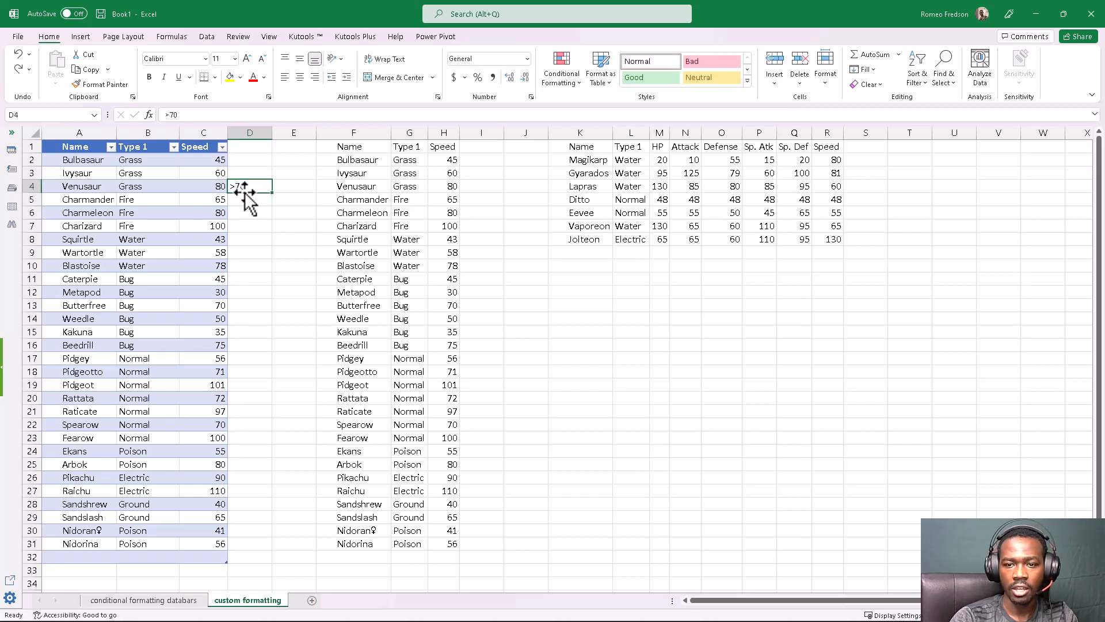
{"action": "left_click_drag", "start_coordinate": [271, 186], "coordinate": [275, 182]}
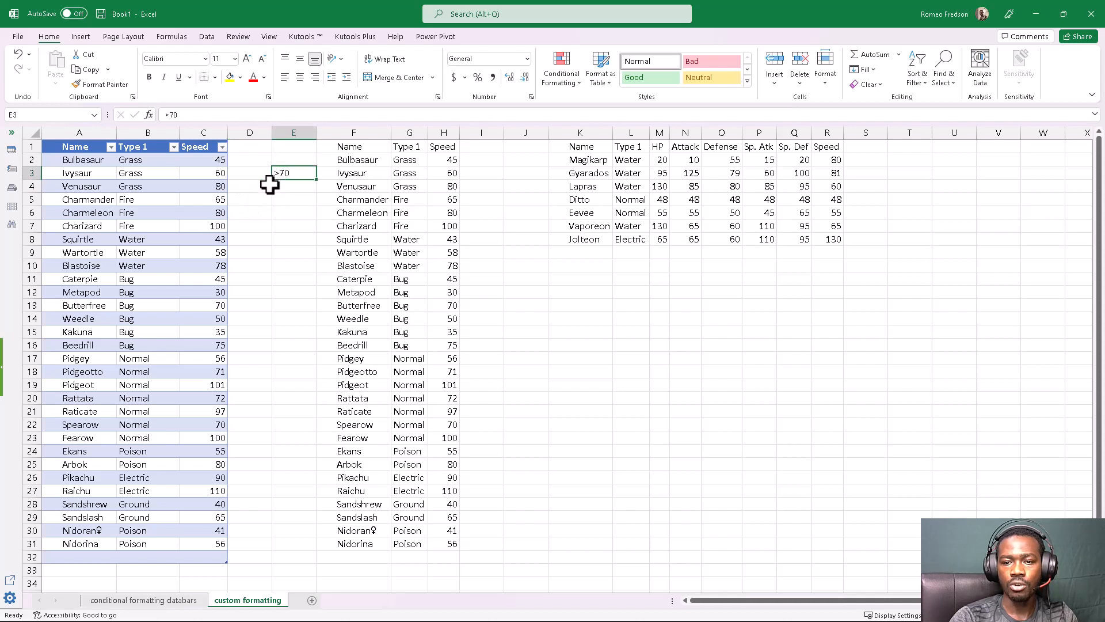
{"action": "left_click", "coordinate": [286, 188]}
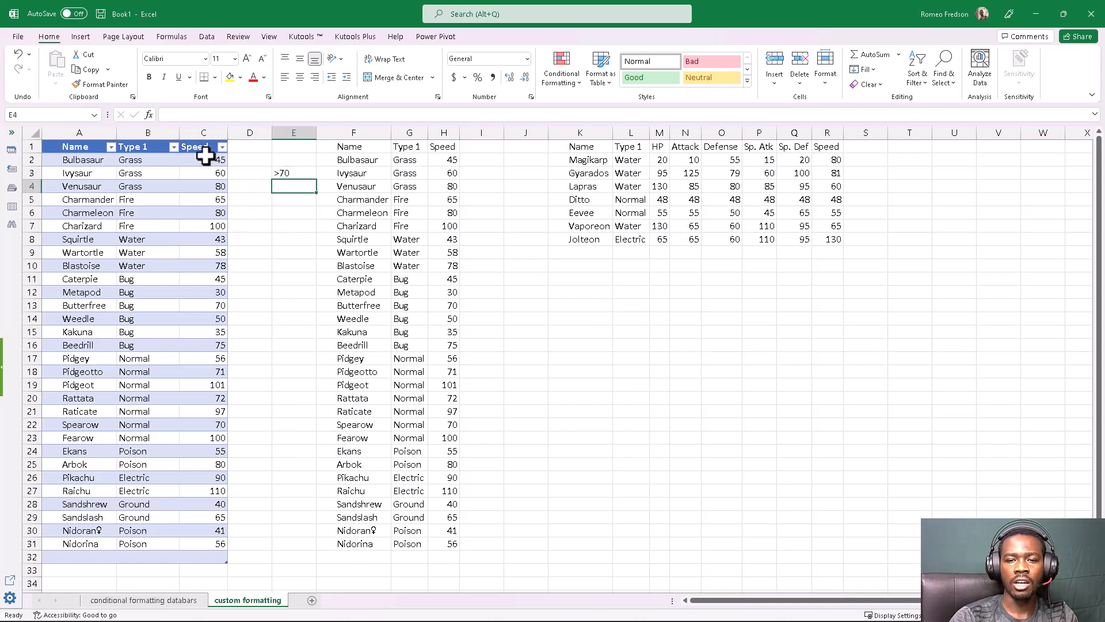
Open a Greater Than highlighting rule for the table's Speed values in C2:C31
{"action": "left_click_drag", "start_coordinate": [206, 159], "coordinate": [190, 544]}
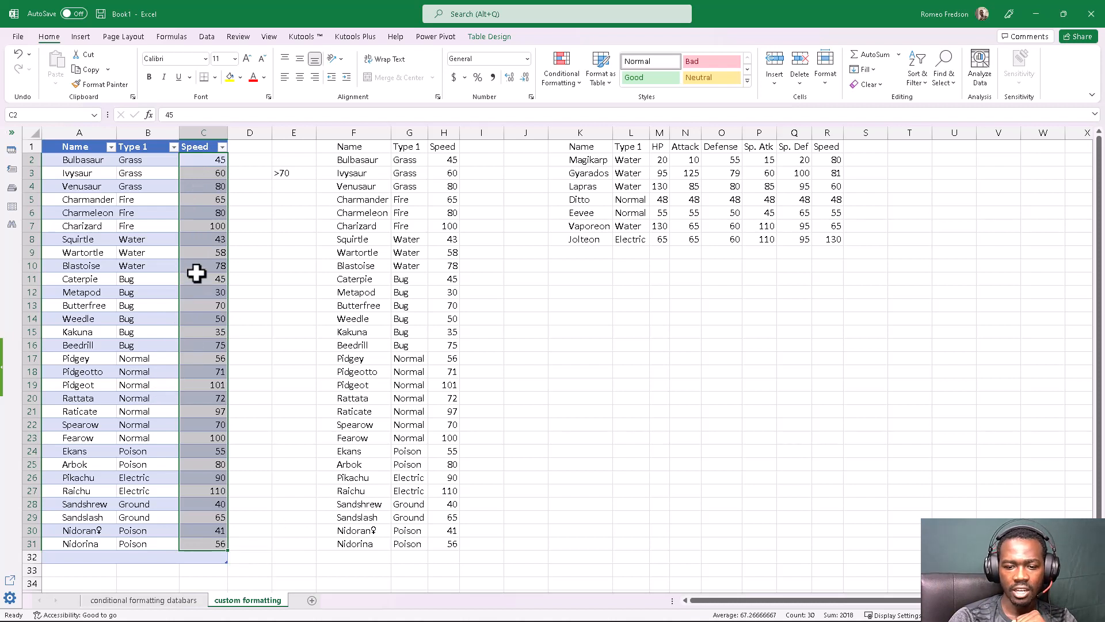
{"action": "left_click", "coordinate": [572, 84]}
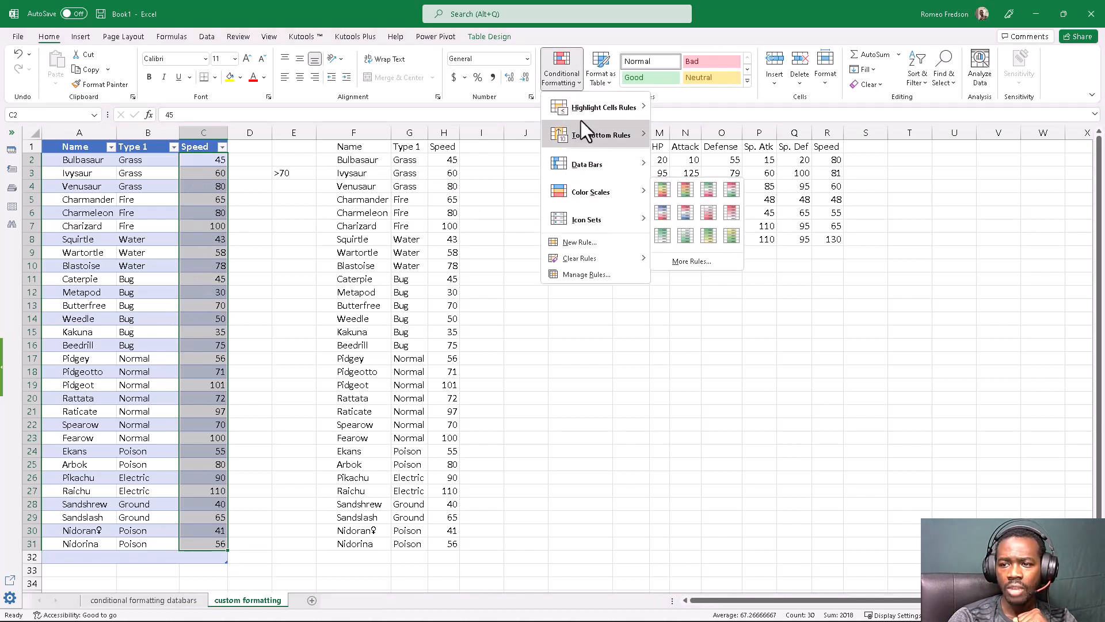
{"action": "mouse_move", "coordinate": [583, 109]}
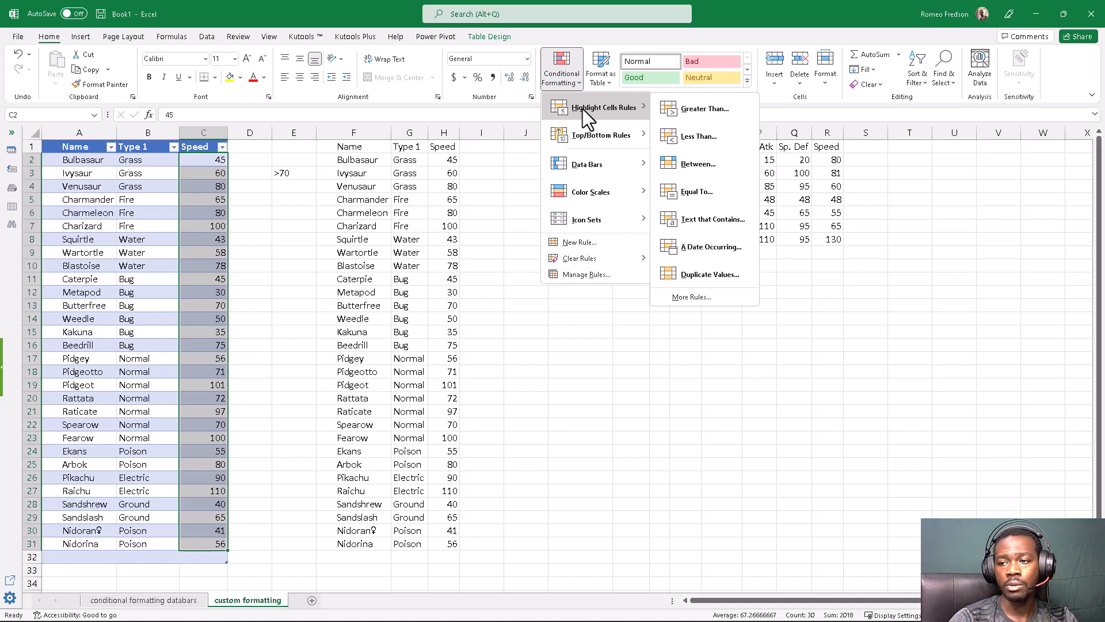
{"action": "left_click", "coordinate": [690, 109]}
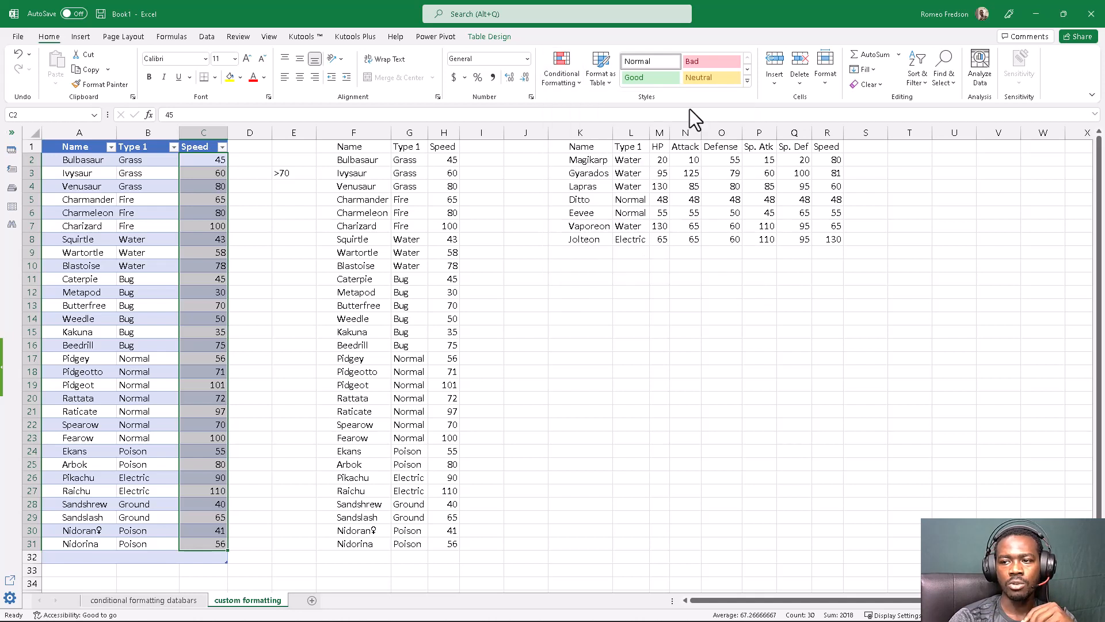
{"action": "left_click_drag", "start_coordinate": [464, 189], "coordinate": [490, 267]}
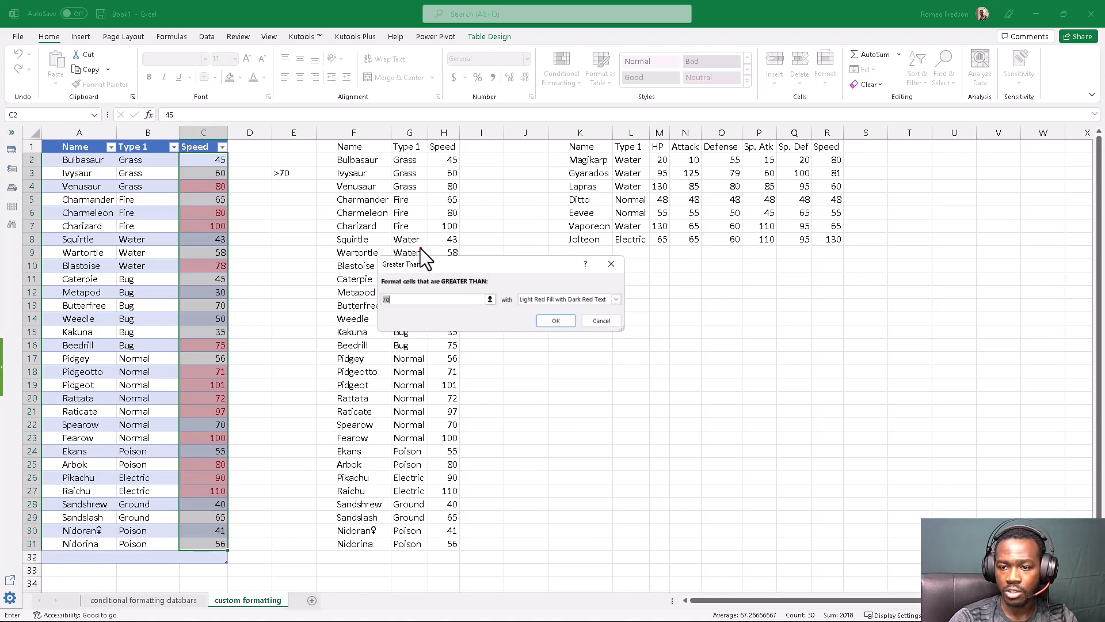
{"action": "mouse_move", "coordinate": [421, 248]}
{"action": "left_mouse_down"}
{"action": "mouse_move", "coordinate": [337, 285]}
{"action": "mouse_move", "coordinate": [472, 363]}
{"action": "mouse_move", "coordinate": [673, 279]}
{"action": "mouse_move", "coordinate": [433, 255]}
{"action": "mouse_move", "coordinate": [418, 270]}
{"action": "mouse_move", "coordinate": [429, 268]}
{"action": "left_mouse_up"}
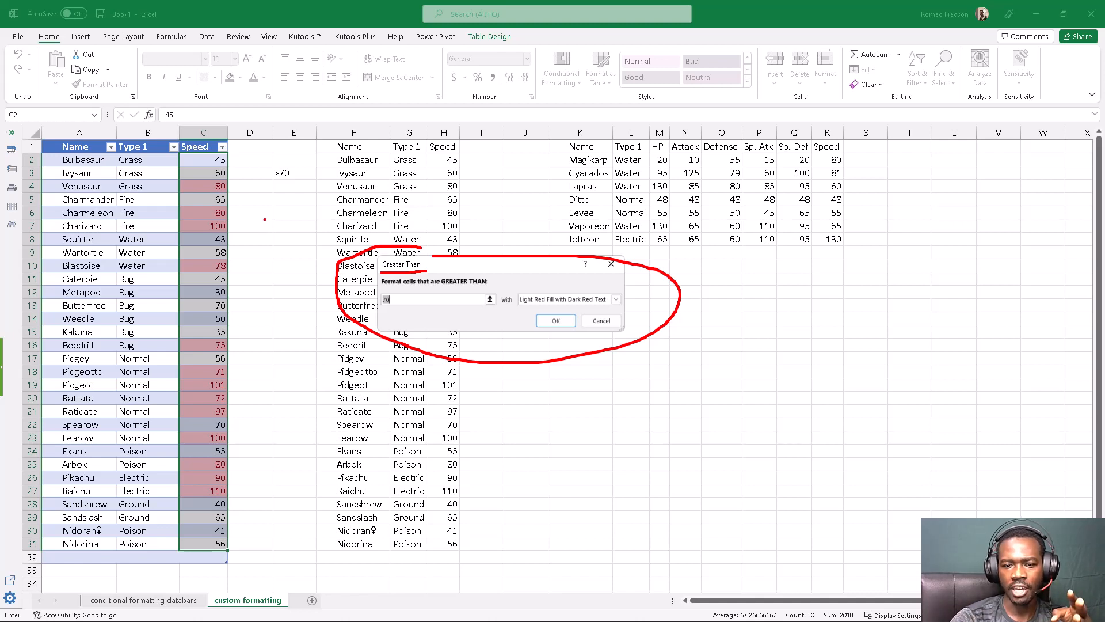
{"action": "mouse_move", "coordinate": [169, 179]}
{"action": "left_mouse_down"}
{"action": "mouse_move", "coordinate": [144, 487]}
{"action": "mouse_move", "coordinate": [231, 514]}
{"action": "mouse_move", "coordinate": [262, 280]}
{"action": "mouse_move", "coordinate": [251, 165]}
{"action": "mouse_move", "coordinate": [200, 168]}
{"action": "mouse_move", "coordinate": [168, 190]}
{"action": "left_mouse_up"}
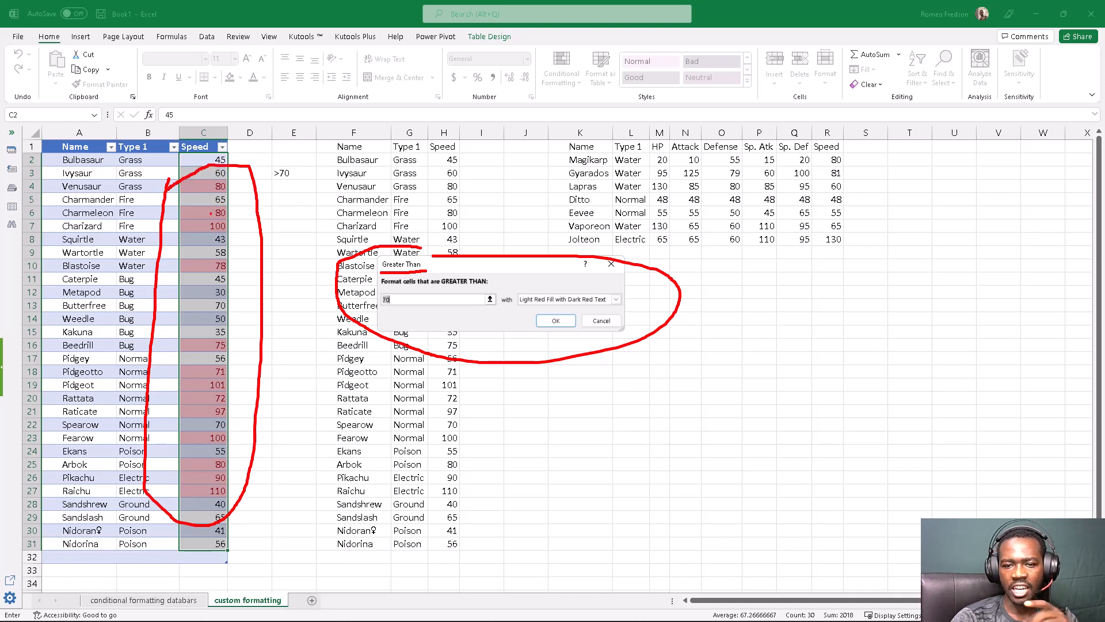
{"action": "left_click_drag", "start_coordinate": [233, 183], "coordinate": [257, 185]}
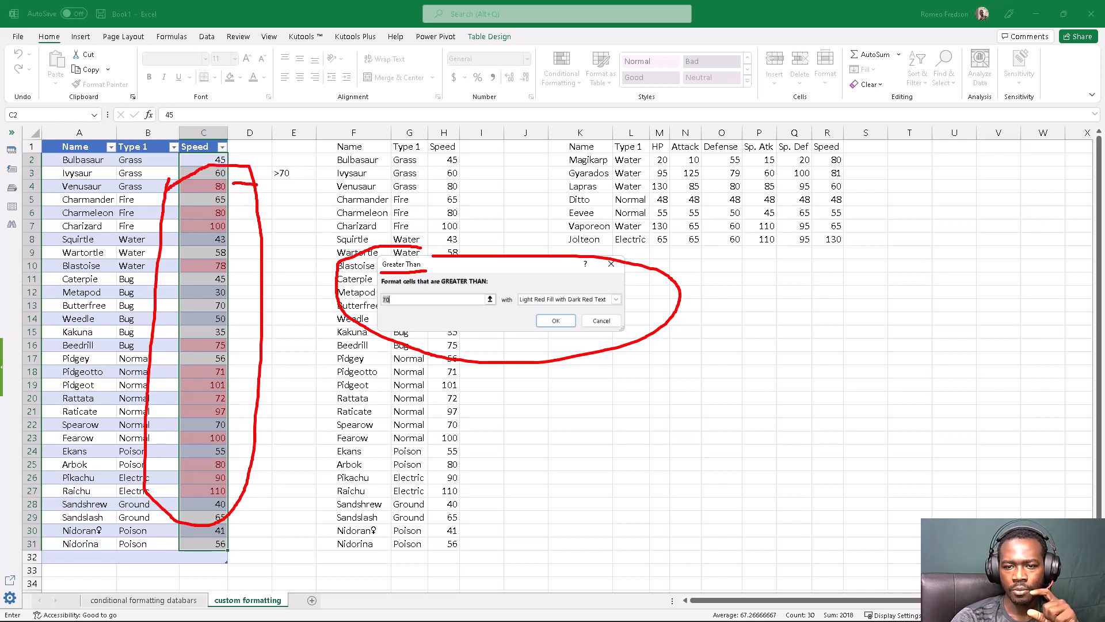
{"action": "left_click_drag", "start_coordinate": [237, 226], "coordinate": [277, 226]}
{"action": "left_click_drag", "start_coordinate": [234, 266], "coordinate": [273, 267]}
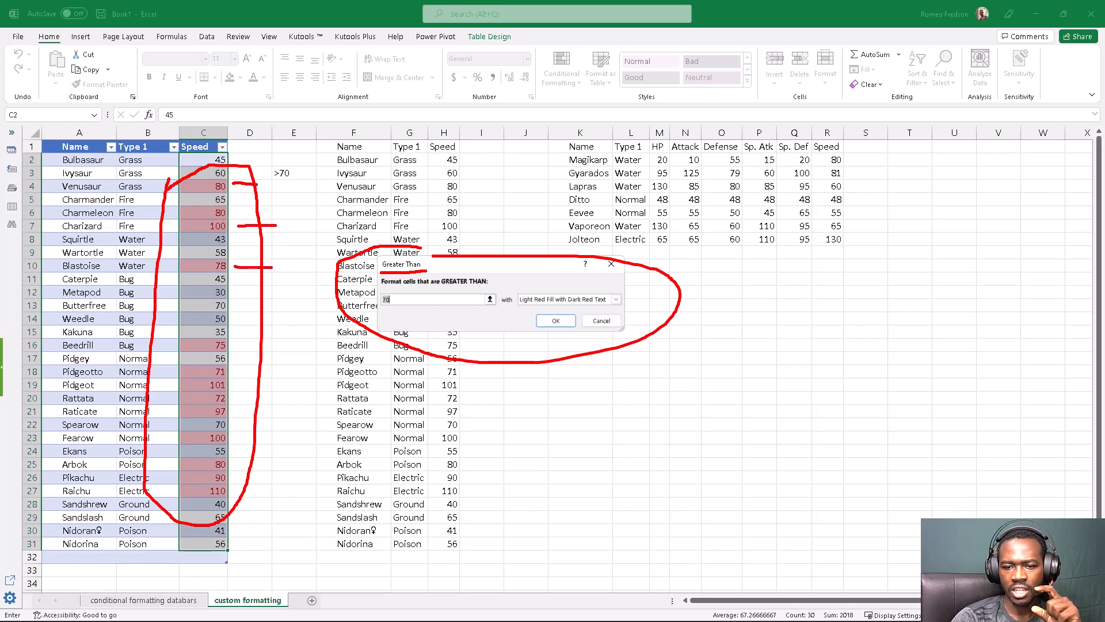
{"action": "mouse_move", "coordinate": [229, 346]}
{"action": "left_mouse_down"}
{"action": "mouse_move", "coordinate": [265, 345]}
{"action": "mouse_move", "coordinate": [263, 369]}
{"action": "left_mouse_up"}
{"action": "left_click_drag", "start_coordinate": [238, 414], "coordinate": [277, 413]}
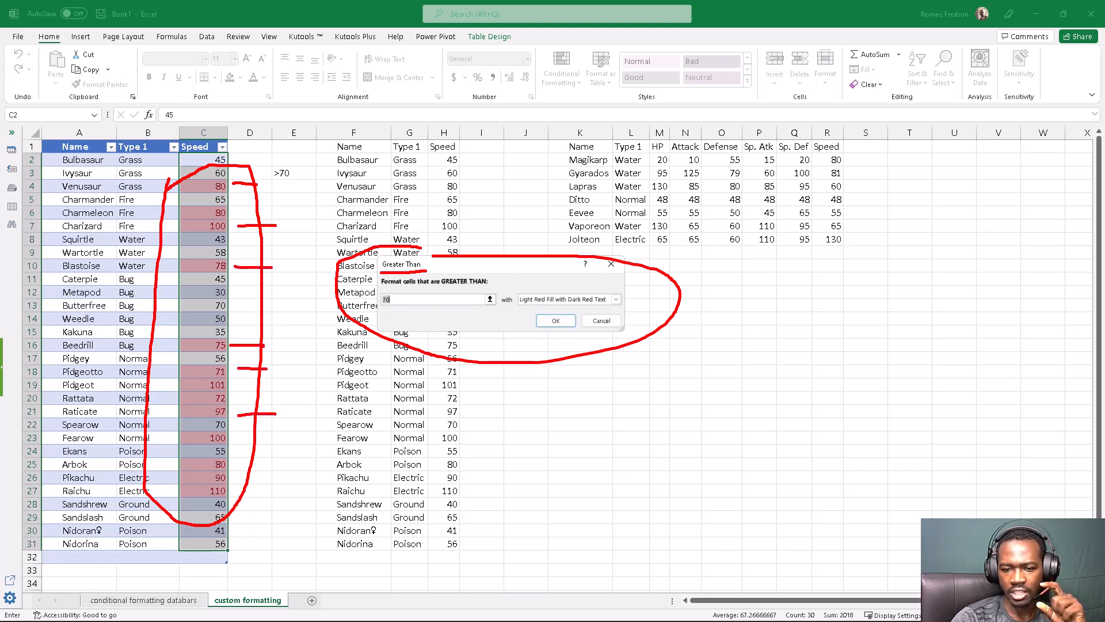
{"action": "mouse_move", "coordinate": [233, 470]}
{"action": "left_mouse_down"}
{"action": "mouse_move", "coordinate": [255, 469]}
{"action": "mouse_move", "coordinate": [269, 492]}
{"action": "left_mouse_up"}
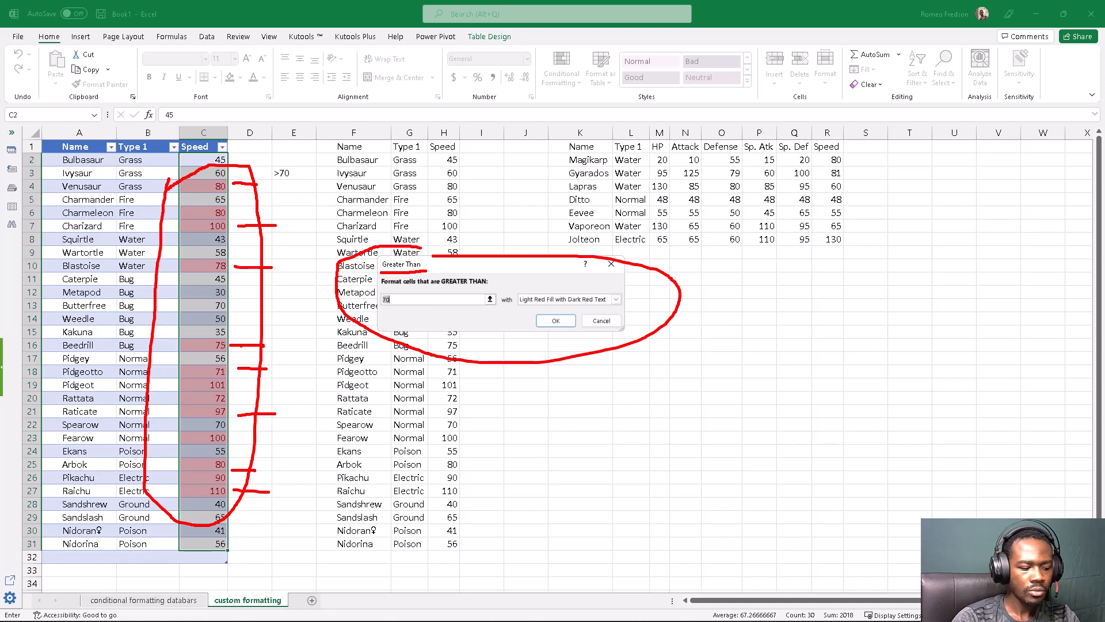
{"action": "key", "text": "Escape"}
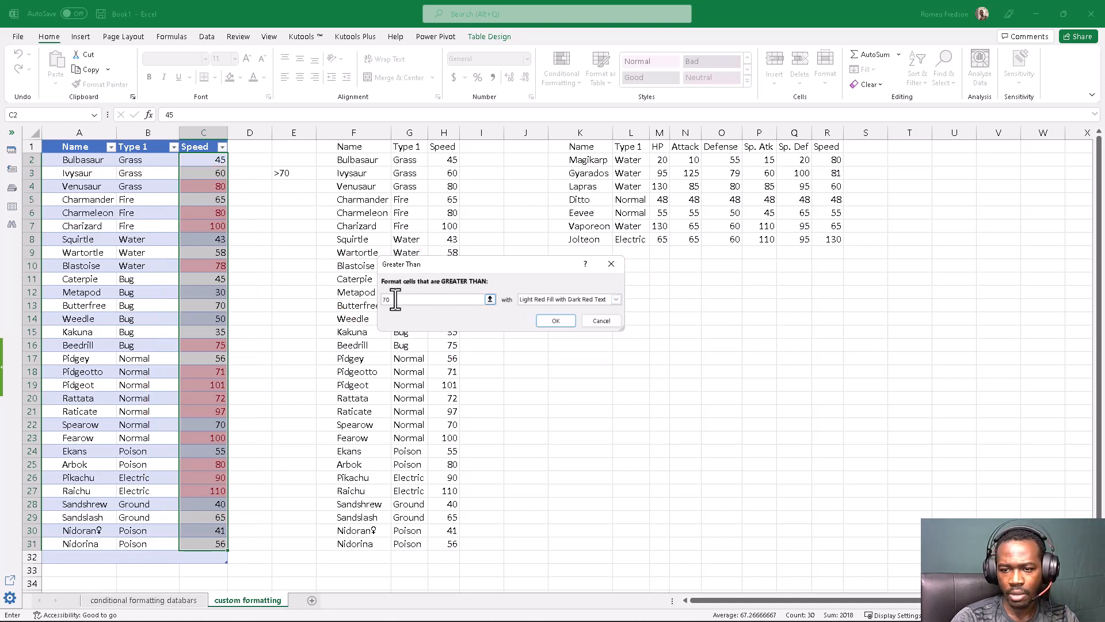
Try thresholds of 60 and 50 in the Greater Than rule to preview the highlighting on the Speed values
{"action": "left_click_drag", "start_coordinate": [396, 300], "coordinate": [381, 299]}
{"action": "type", "text": "60"}
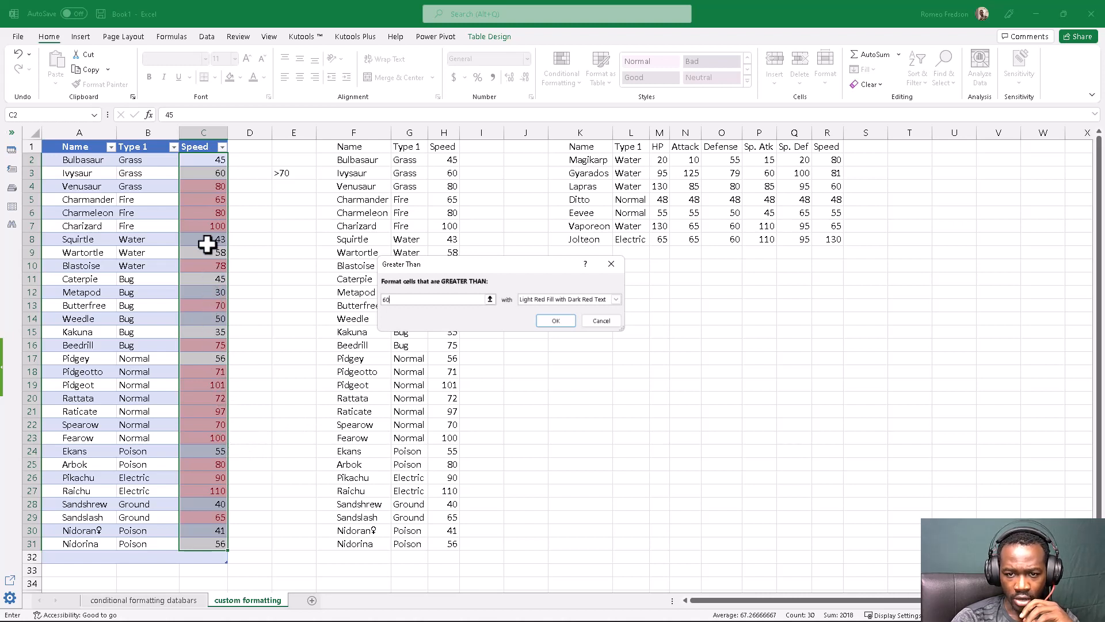
{"action": "scroll", "coordinate": [207, 196], "scroll_direction": "down", "scroll_amount": 1}
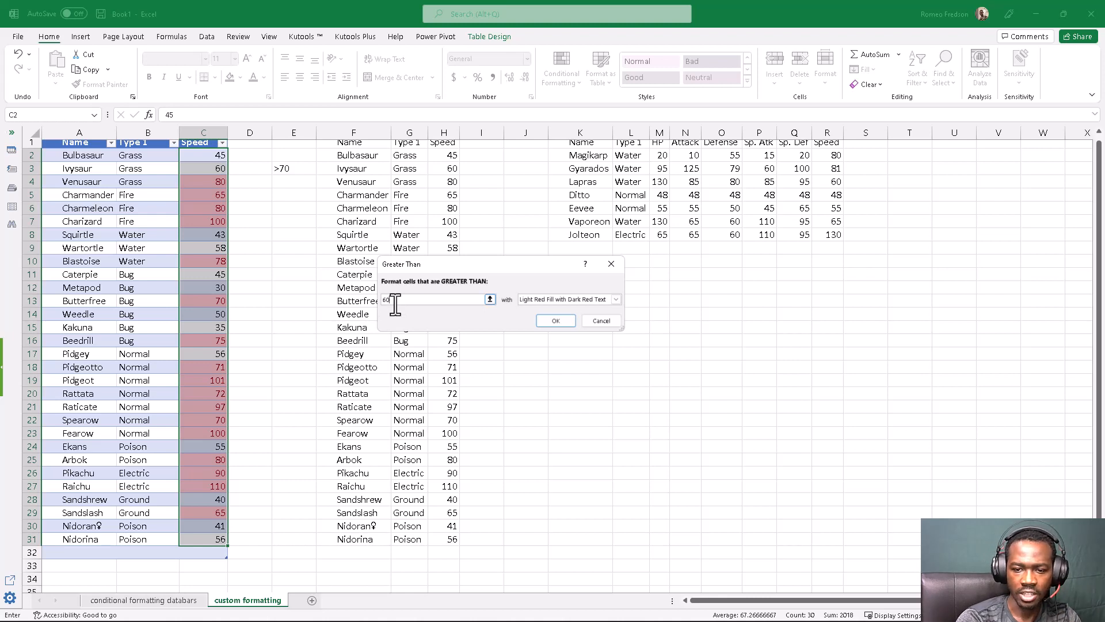
{"action": "key", "text": "BackSpace"}
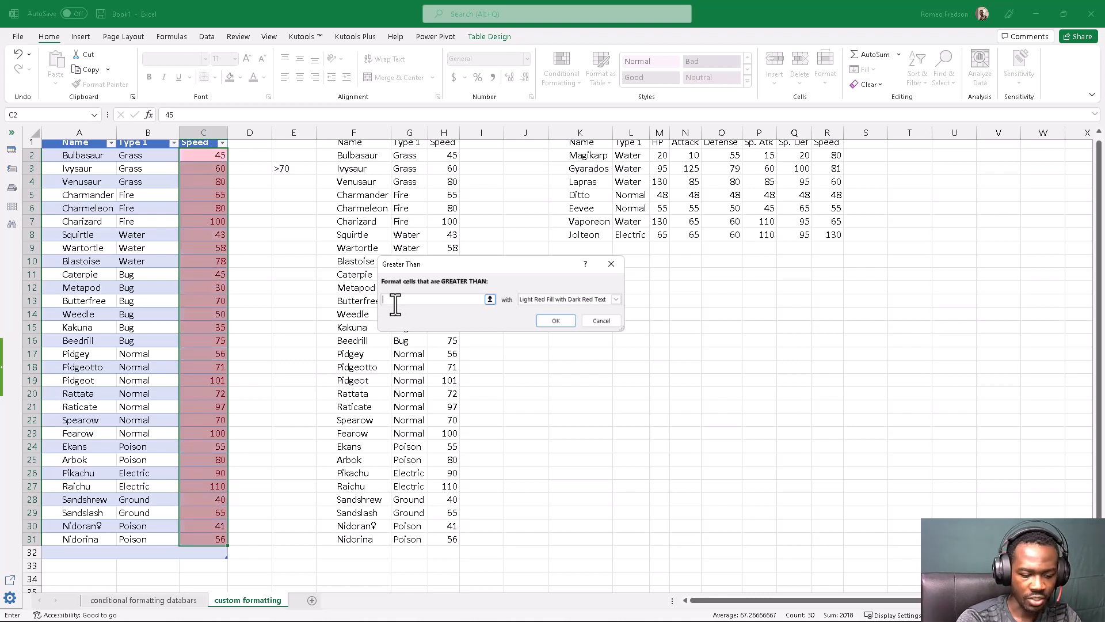
{"action": "type", "text": "50"}
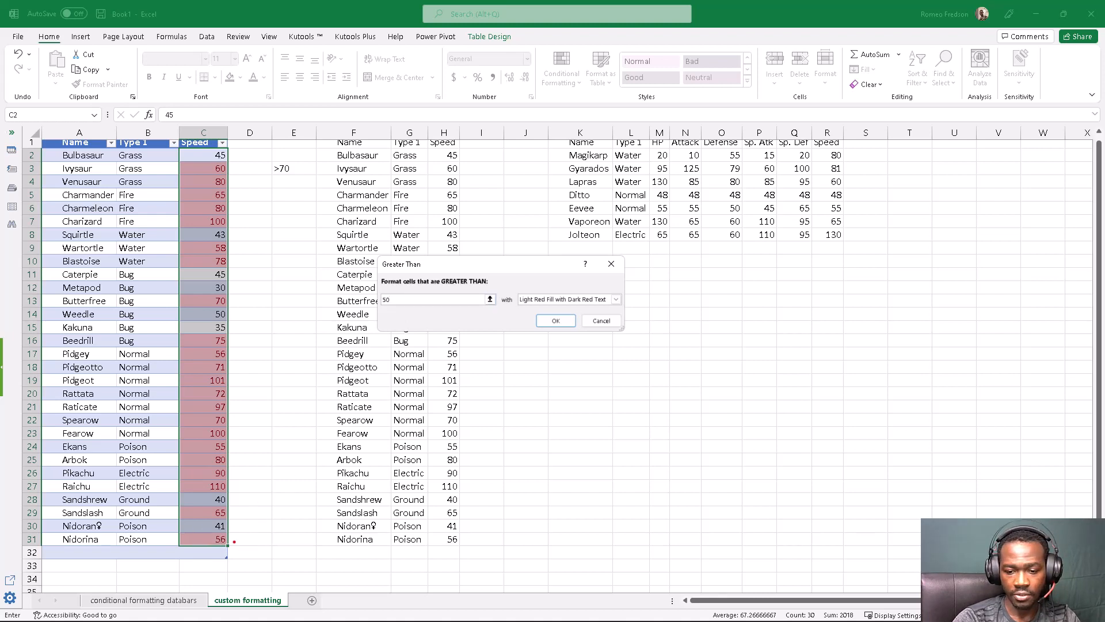
{"action": "left_click_drag", "start_coordinate": [222, 546], "coordinate": [250, 535]}
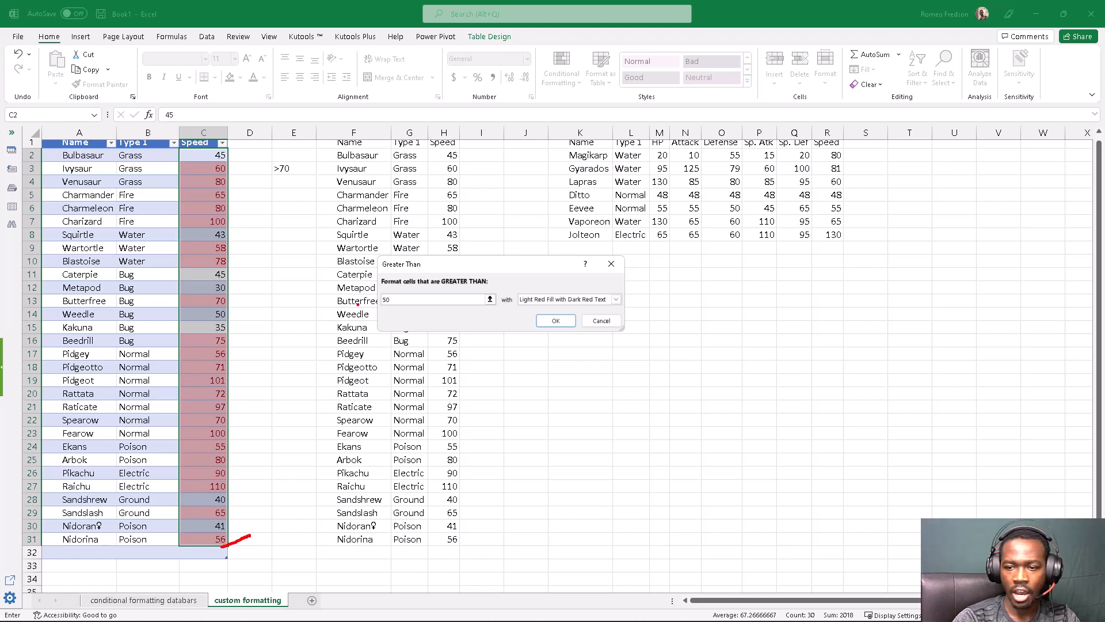
{"action": "key", "text": "Escape"}
Set the Greater Than threshold to 70 and apply the rule with Yellow Fill with Dark Yellow Text
{"action": "left_click_drag", "start_coordinate": [399, 300], "coordinate": [378, 300]}
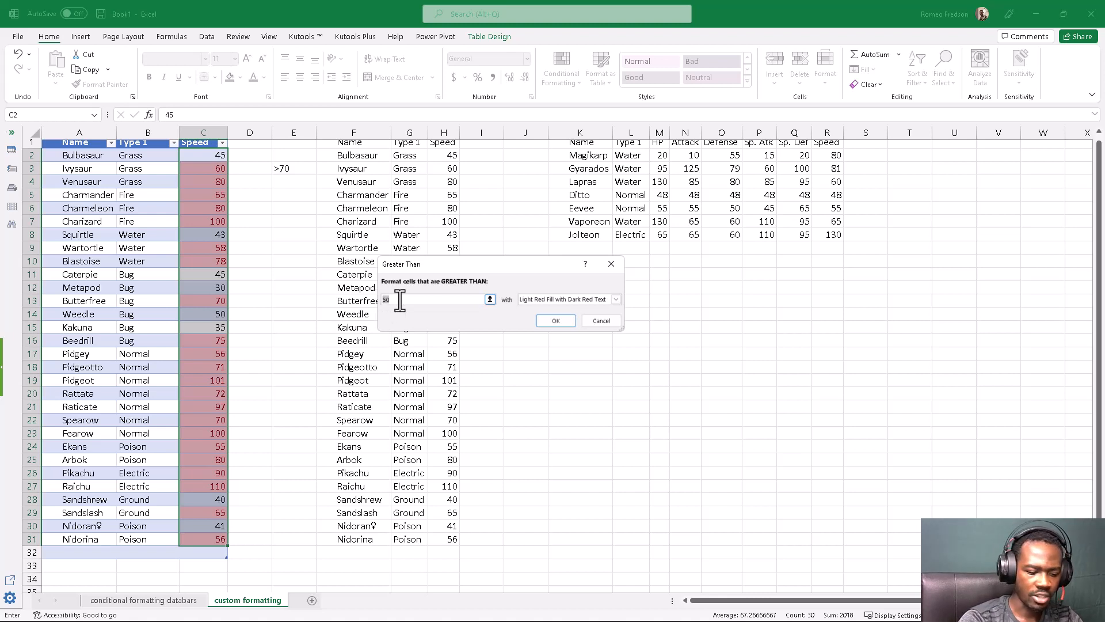
{"action": "key", "text": "BackSpace"}
{"action": "type", "text": "70"}
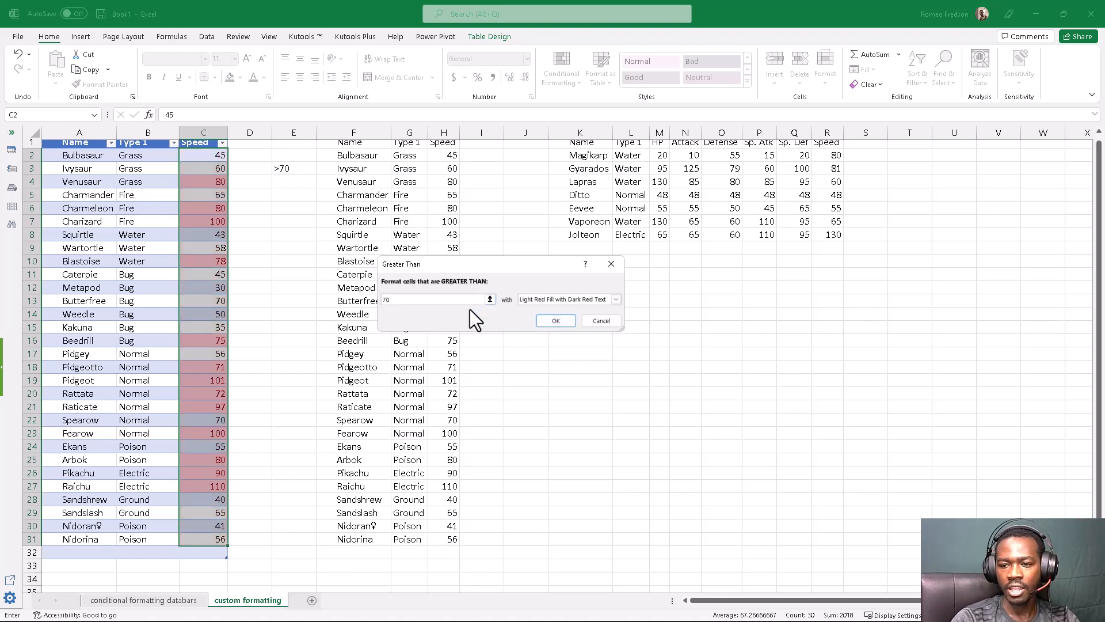
{"action": "left_click", "coordinate": [592, 300]}
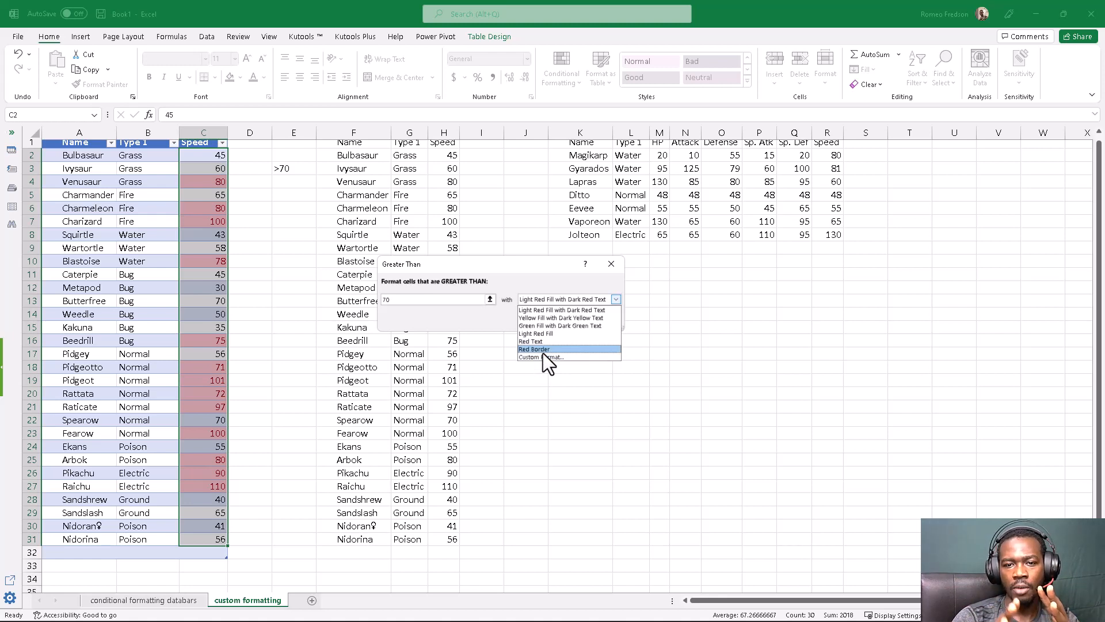
{"action": "left_click", "coordinate": [539, 317]}
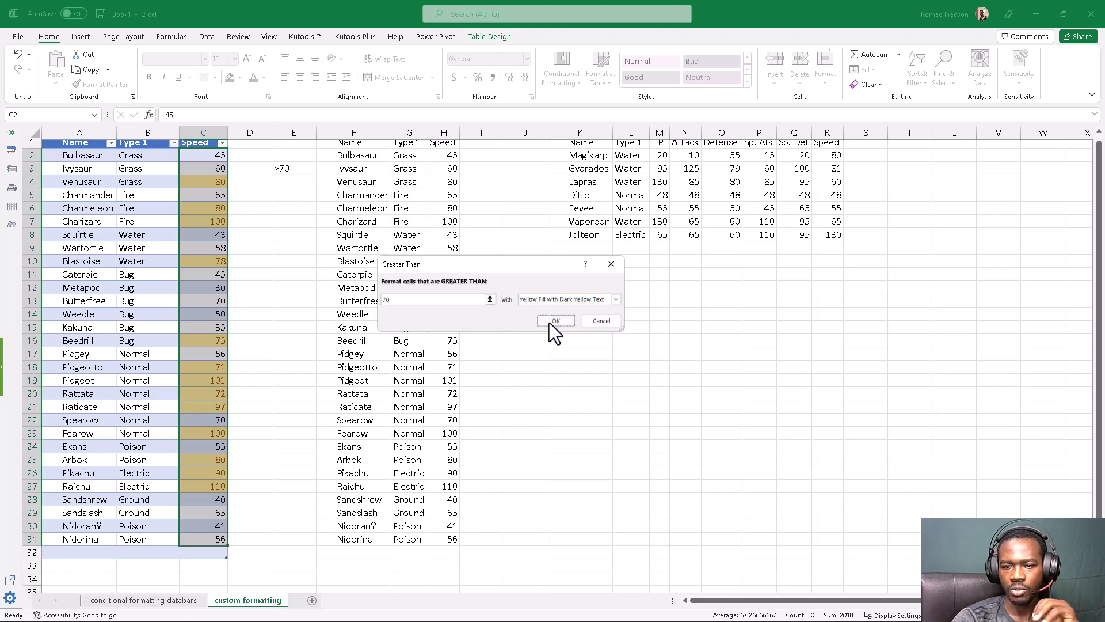
{"action": "left_click", "coordinate": [550, 322]}
{"action": "left_click", "coordinate": [322, 318]}
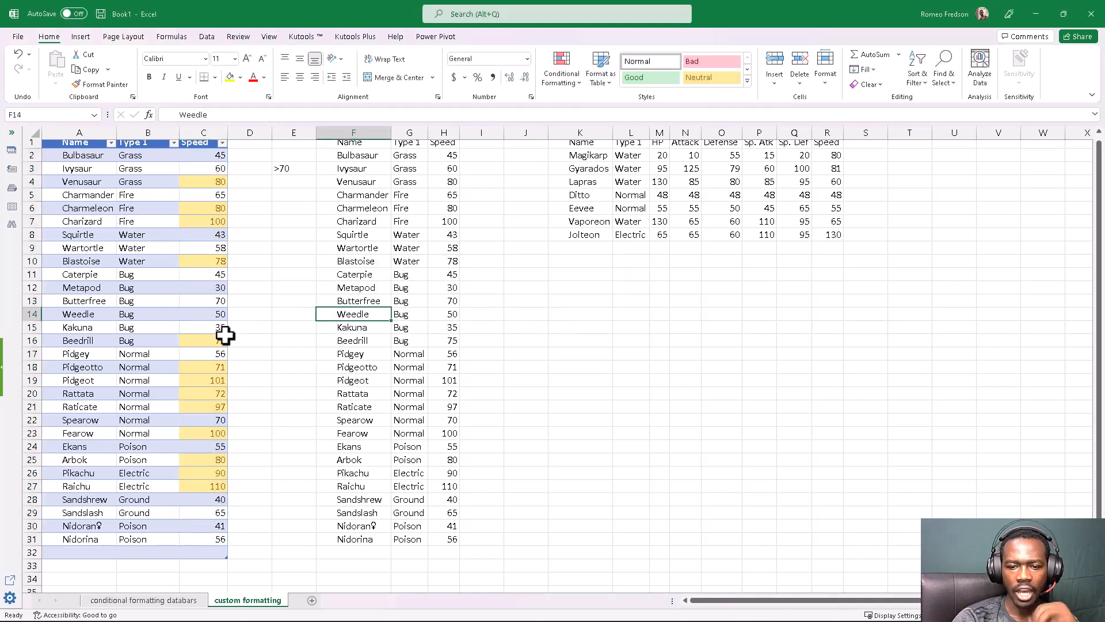
Enter the criterion note <70 in cell E4, below the >70 note
{"action": "scroll", "coordinate": [218, 335], "scroll_direction": "up", "scroll_amount": 1}
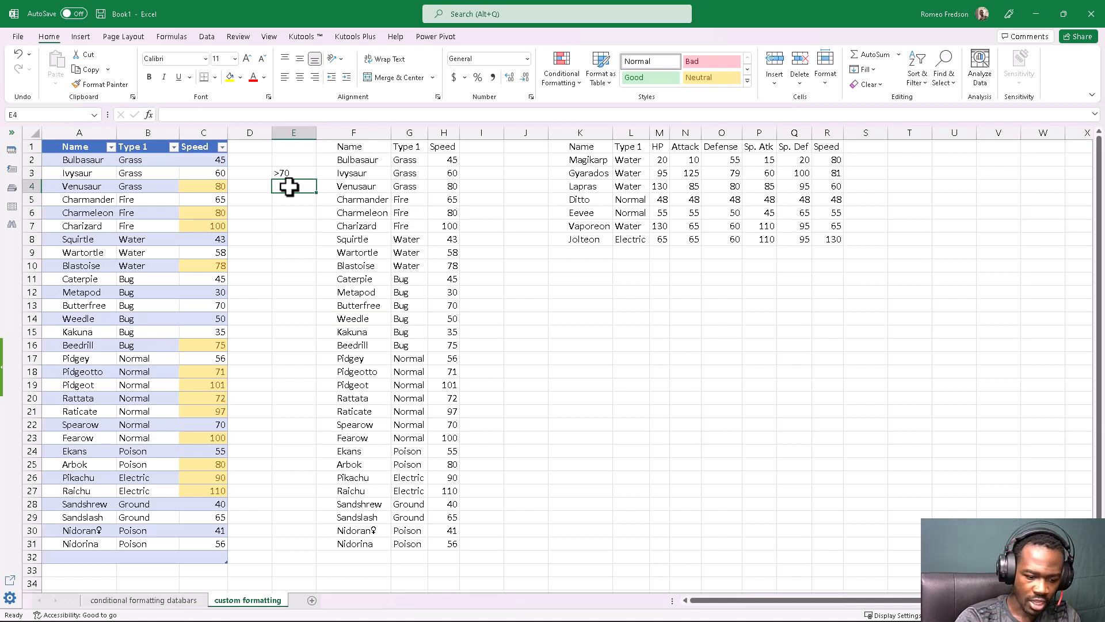
{"action": "type", "text": "<"}
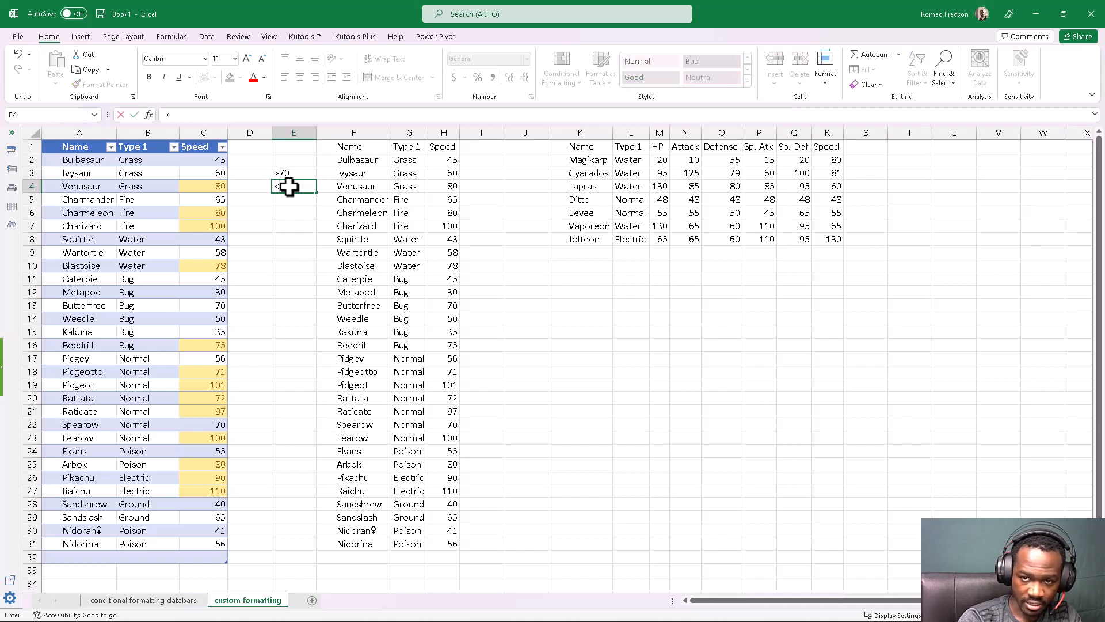
{"action": "type", "text": "70"}
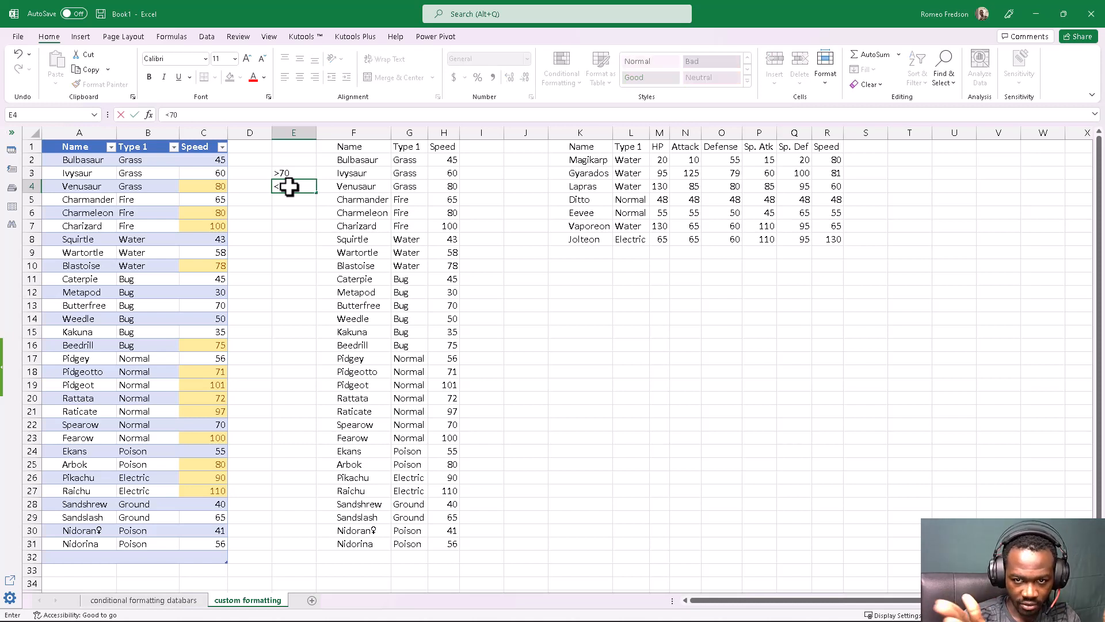
{"action": "key", "text": "Return"}
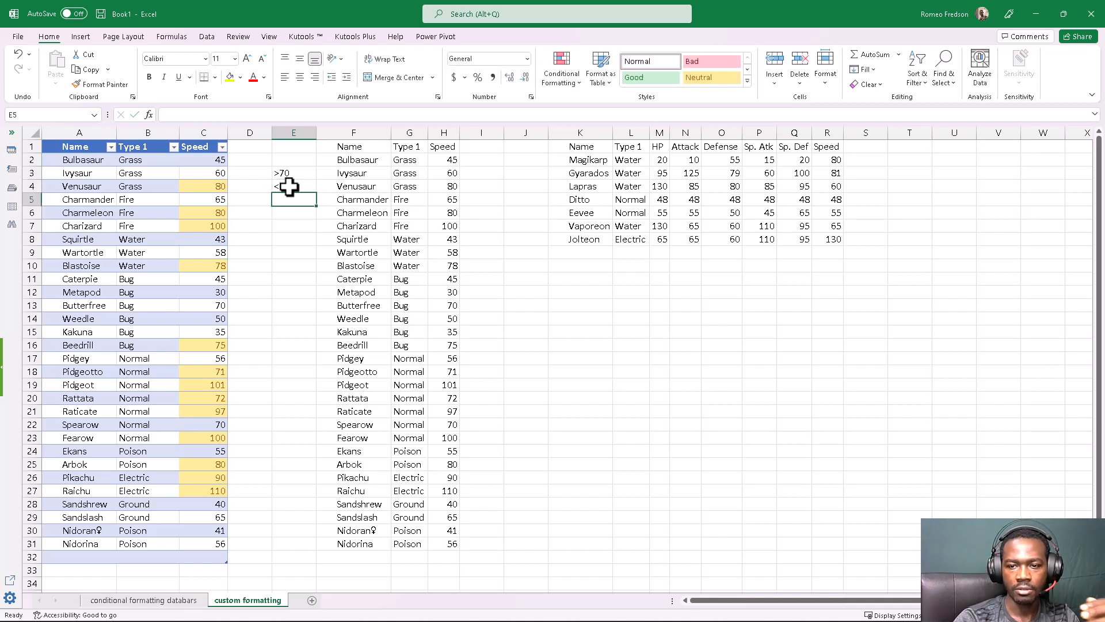
Add a Less Than highlighting rule to the table's Speed cells C2:C32 with a threshold of 70 and Red Border formatting
{"action": "left_click", "coordinate": [206, 142]}
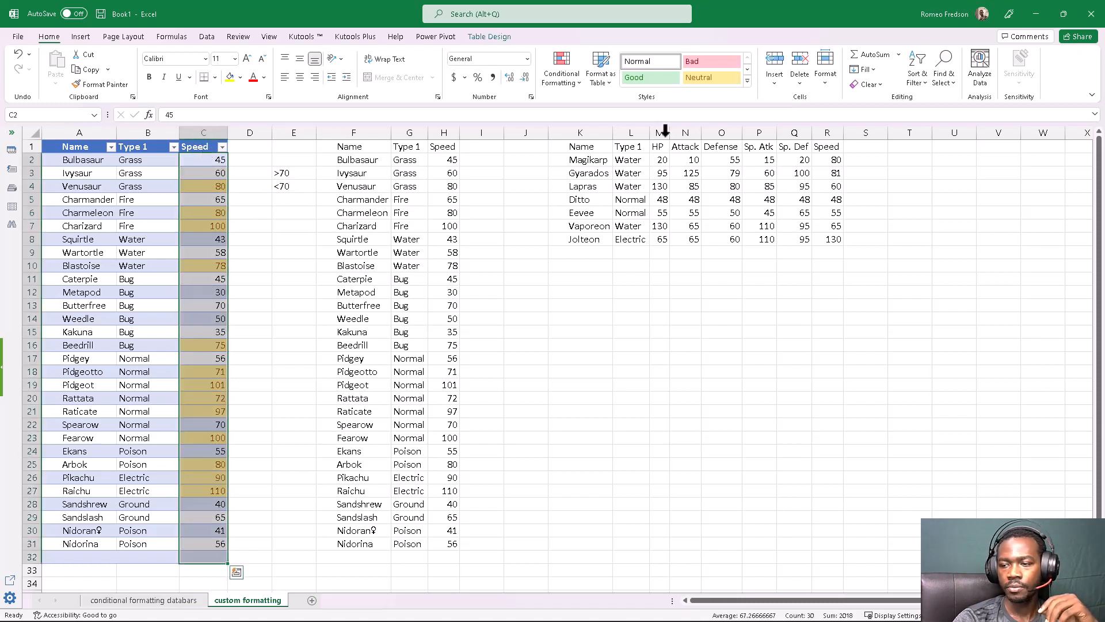
{"action": "left_click", "coordinate": [572, 71]}
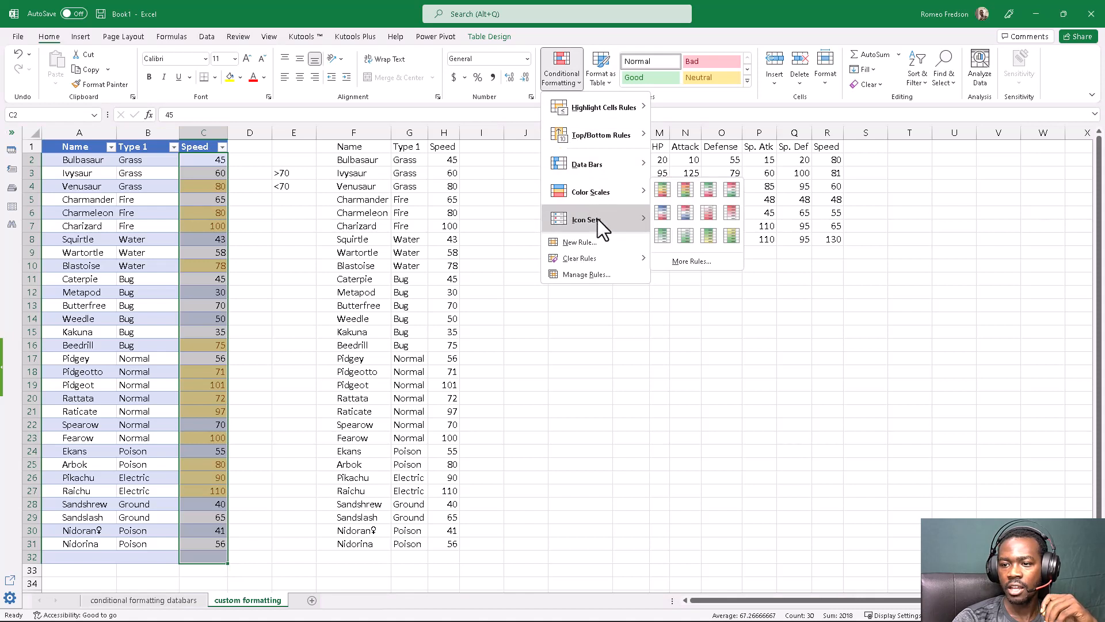
{"action": "mouse_move", "coordinate": [603, 112]}
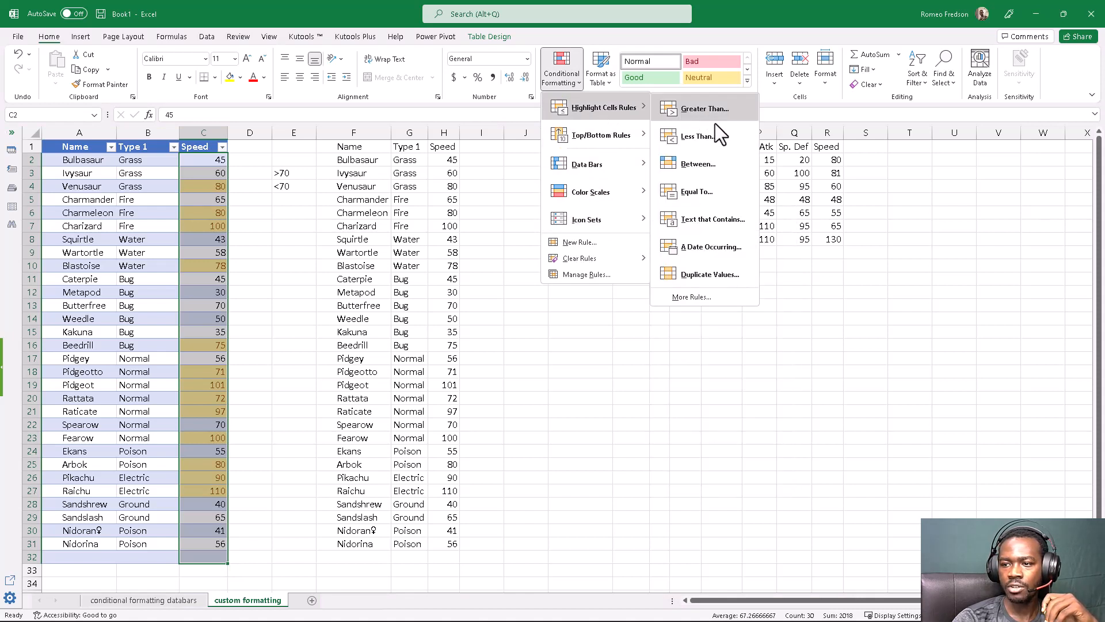
{"action": "left_click", "coordinate": [690, 144]}
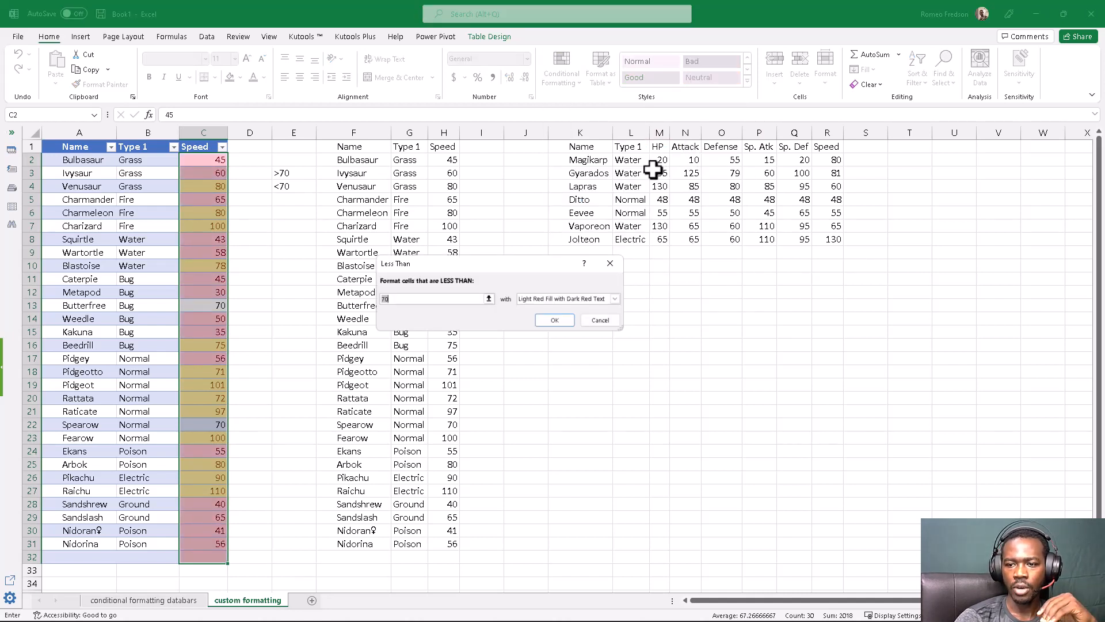
{"action": "left_click", "coordinate": [392, 300]}
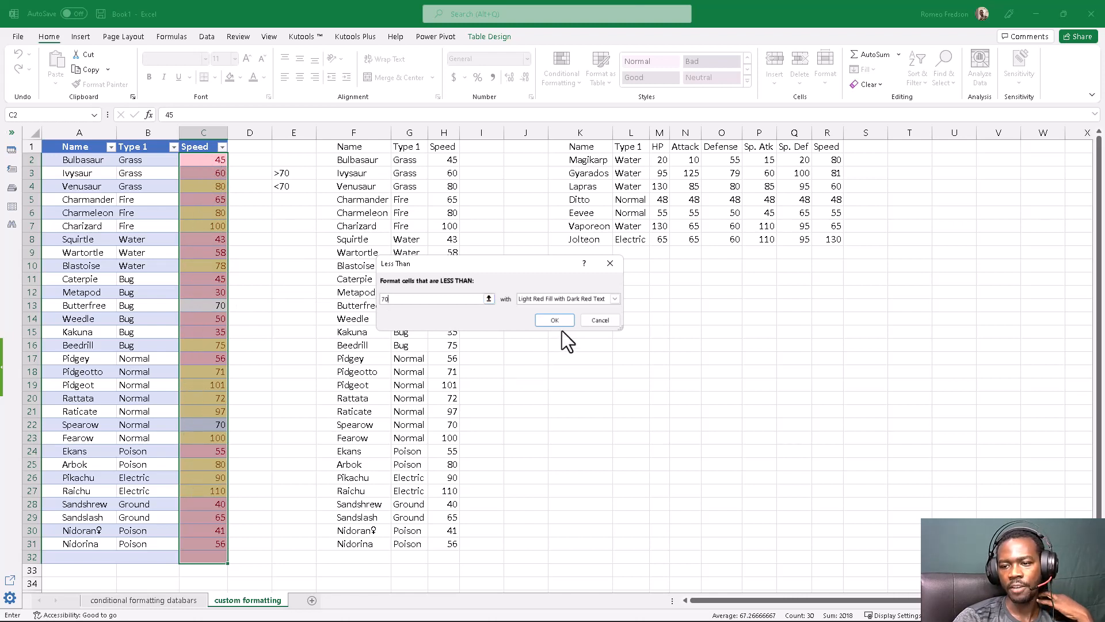
{"action": "left_click", "coordinate": [558, 298]}
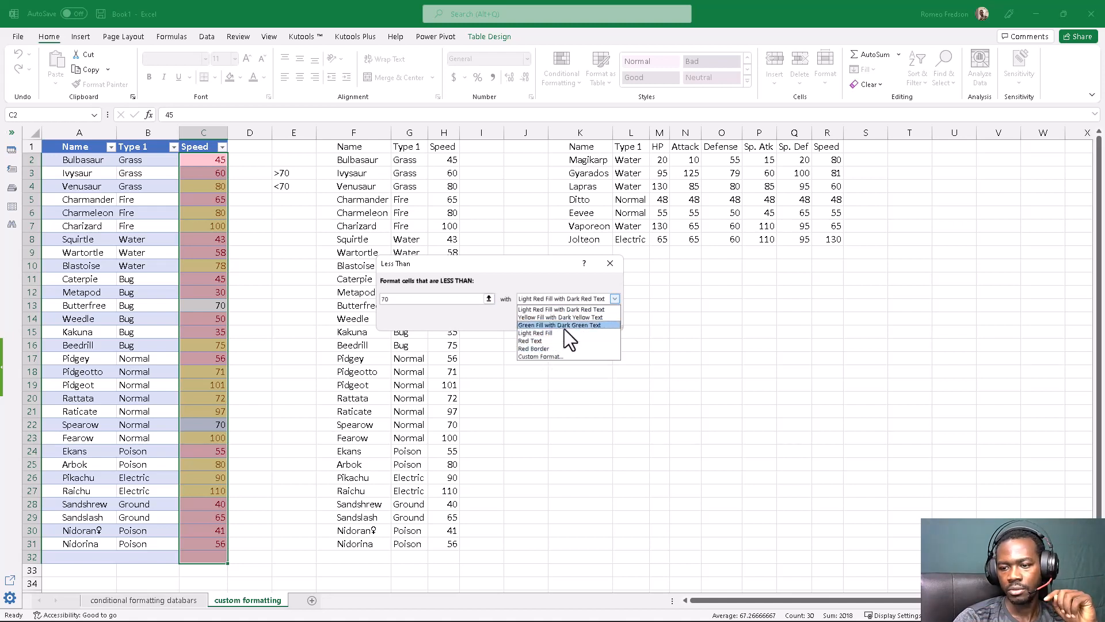
{"action": "left_click", "coordinate": [539, 348]}
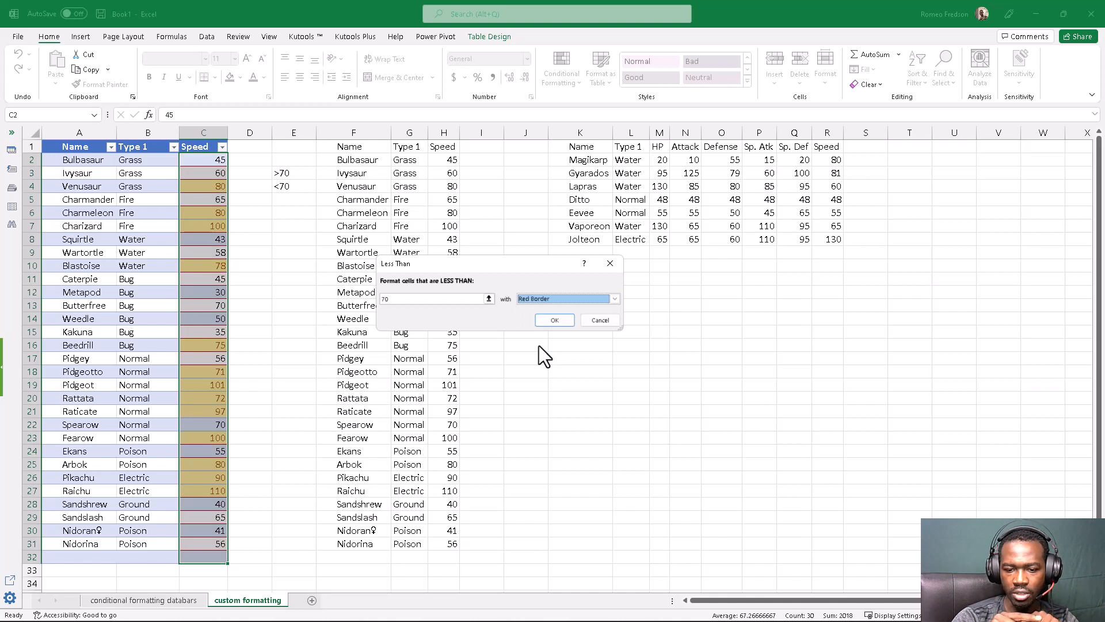
{"action": "left_click", "coordinate": [553, 322]}
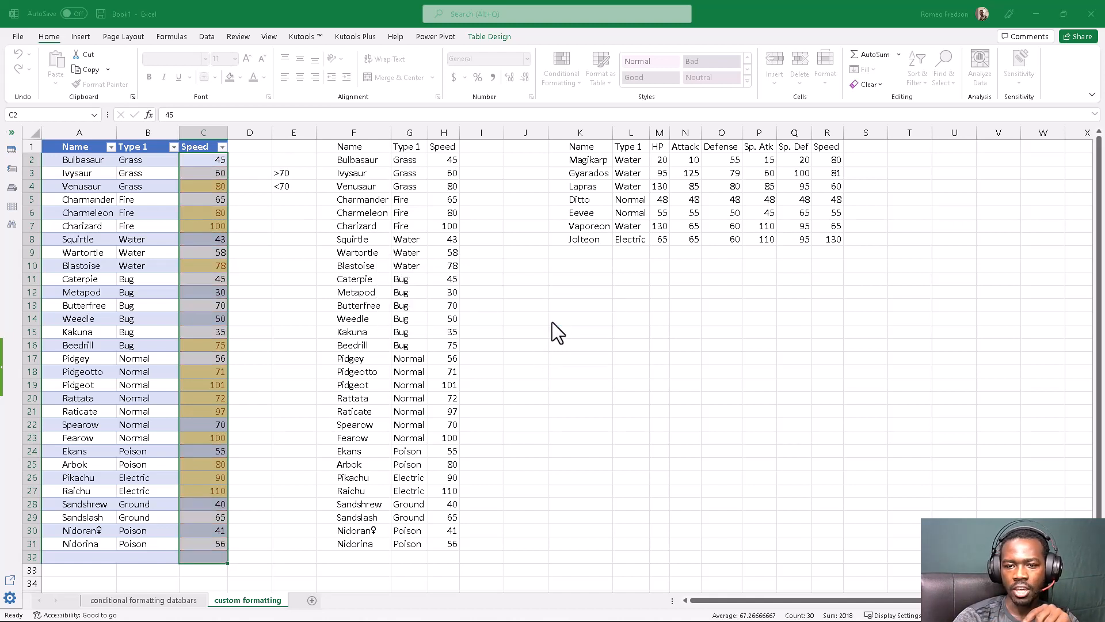
{"action": "left_click", "coordinate": [291, 279]}
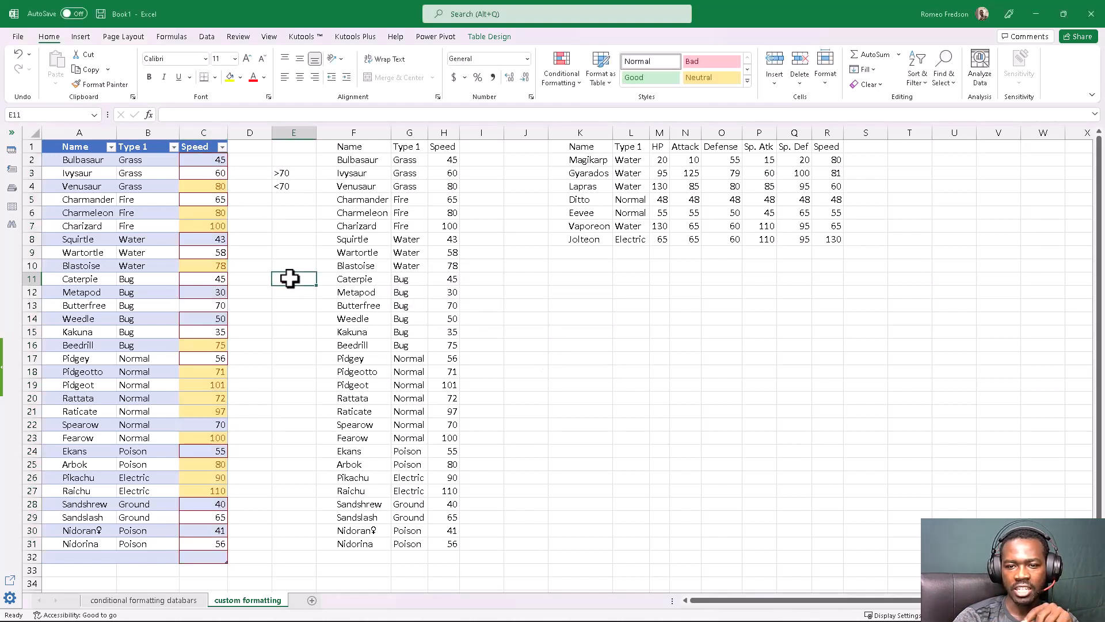
Examine which Speed cells got the red border, including the empty cell C32 and the values equal to 70
{"action": "left_click", "coordinate": [201, 161]}
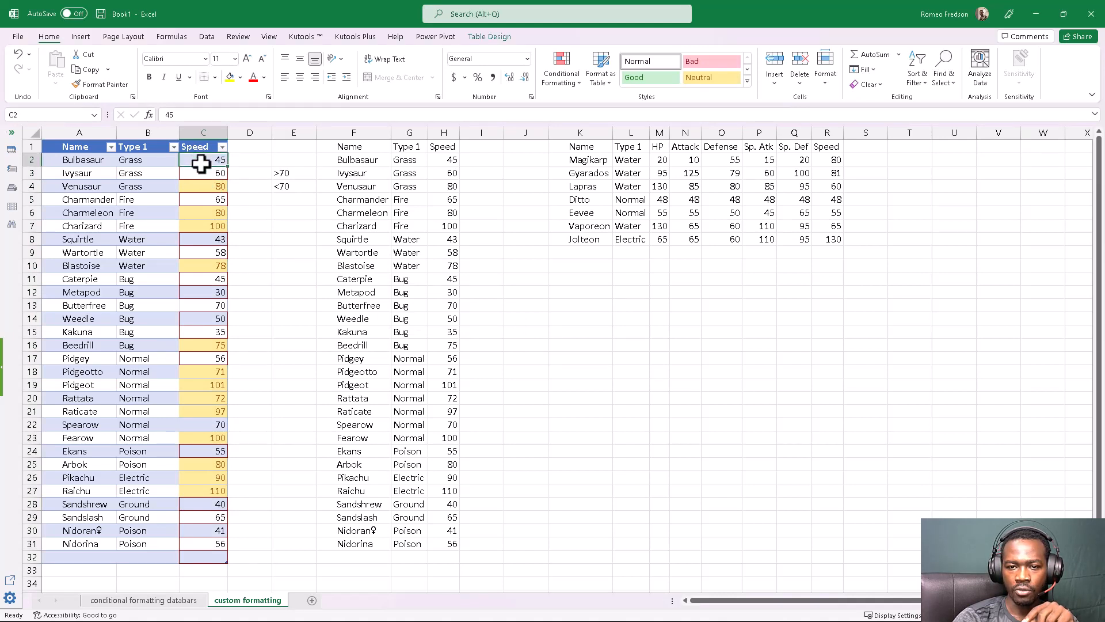
{"action": "left_click", "coordinate": [202, 171]}
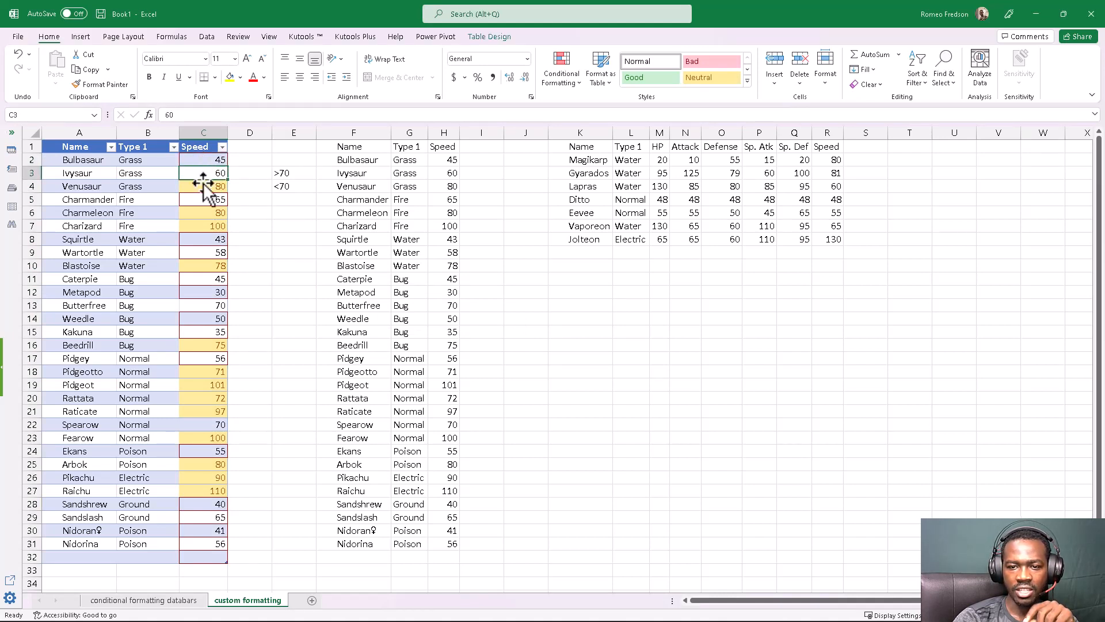
{"action": "left_click", "coordinate": [199, 199]}
{"action": "left_click", "coordinate": [201, 251]}
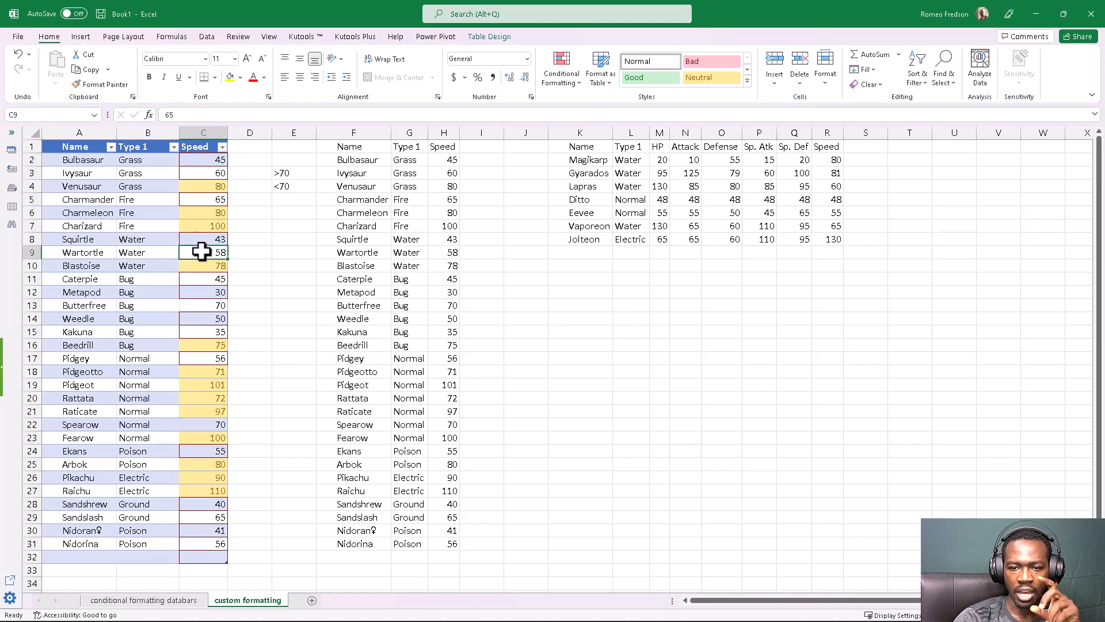
{"action": "left_click", "coordinate": [202, 240]}
{"action": "left_click", "coordinate": [203, 250]}
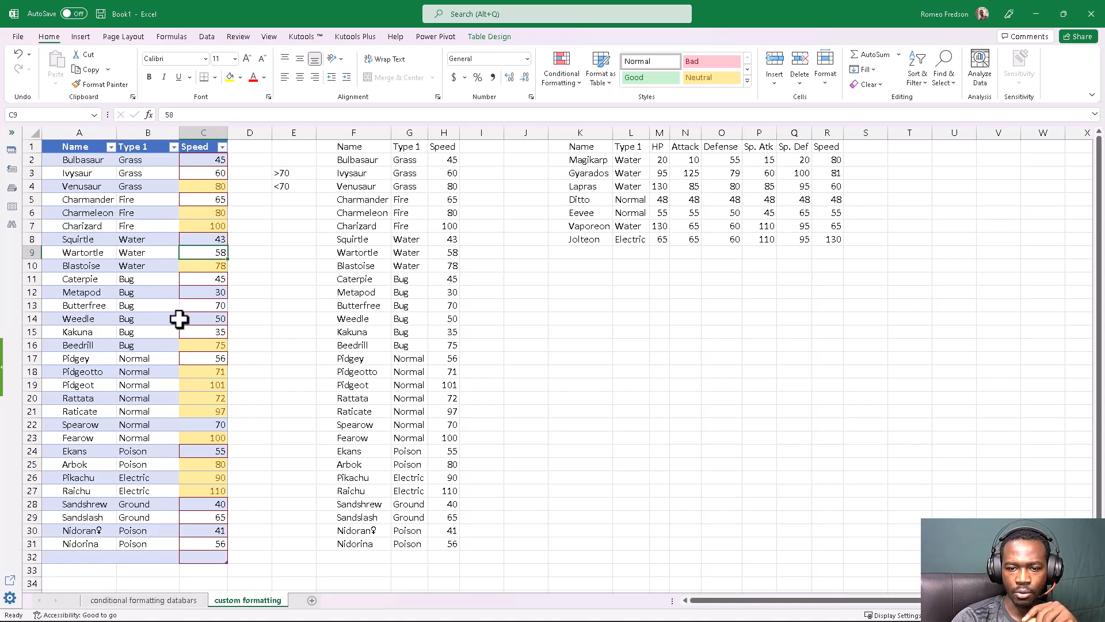
{"action": "left_click", "coordinate": [198, 290]}
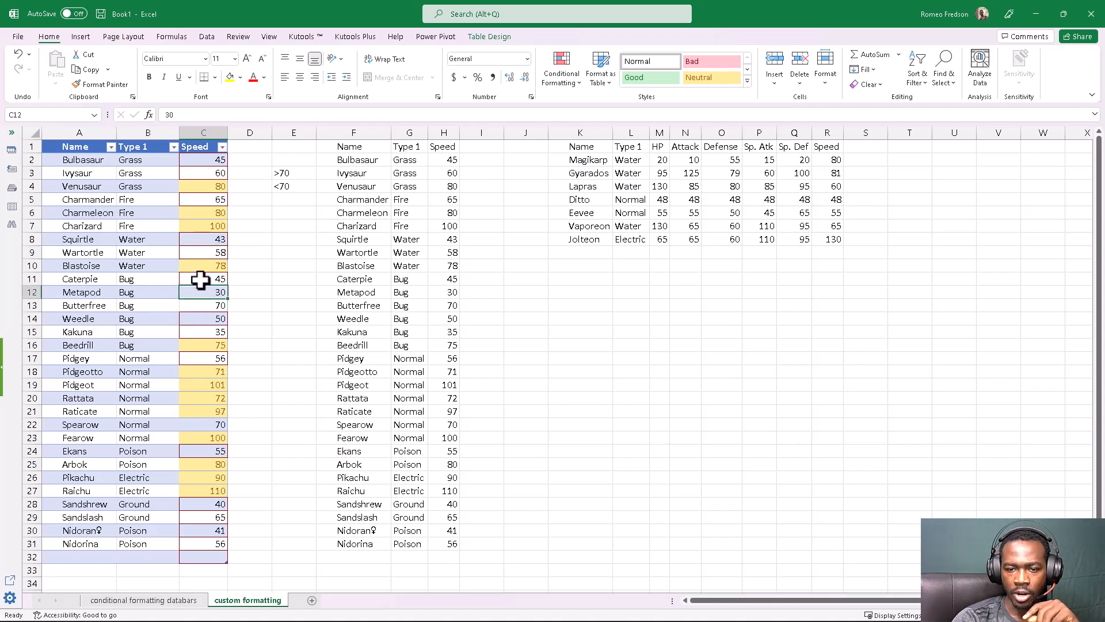
{"action": "left_click", "coordinate": [200, 279], "text": "shift"}
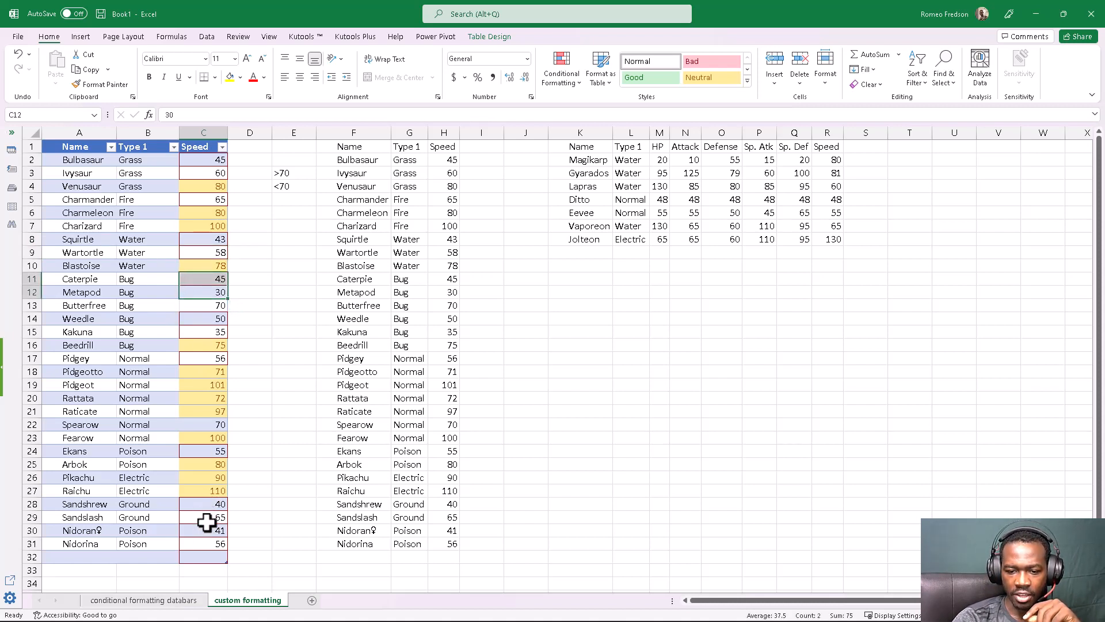
{"action": "left_click", "coordinate": [209, 557]}
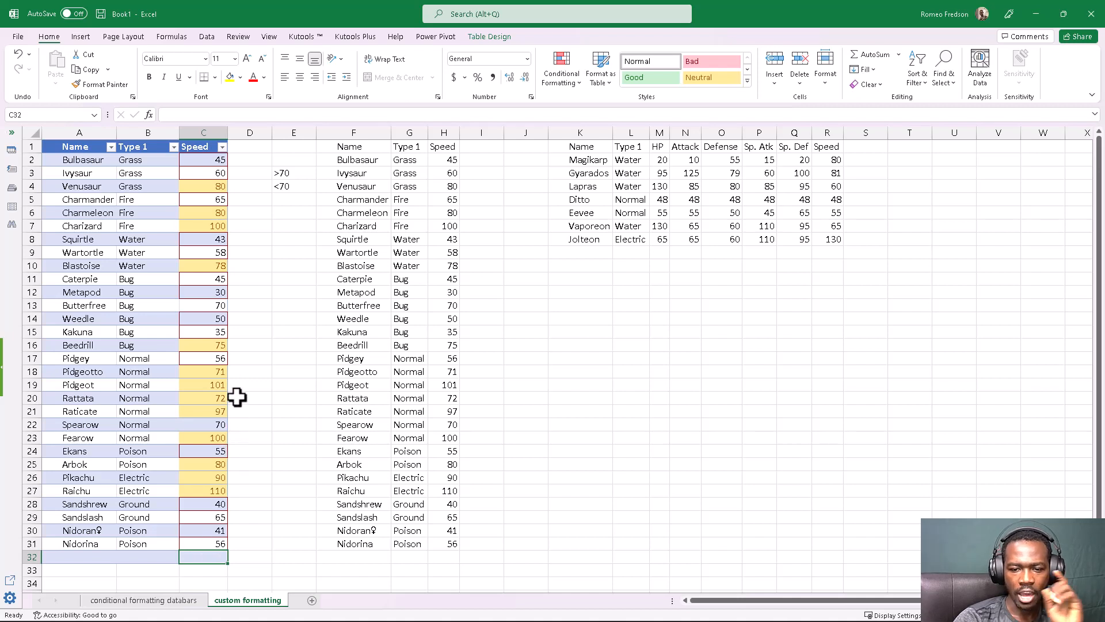
{"action": "left_click", "coordinate": [202, 425]}
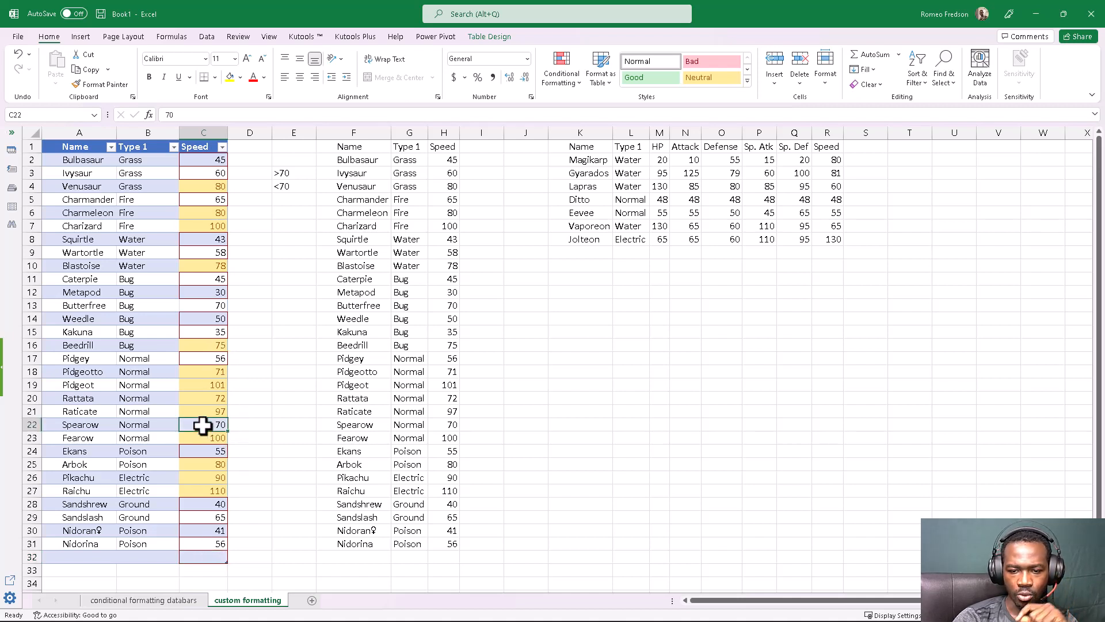
{"action": "left_click", "coordinate": [208, 306], "text": "ctrl"}
{"action": "left_click", "coordinate": [242, 322]}
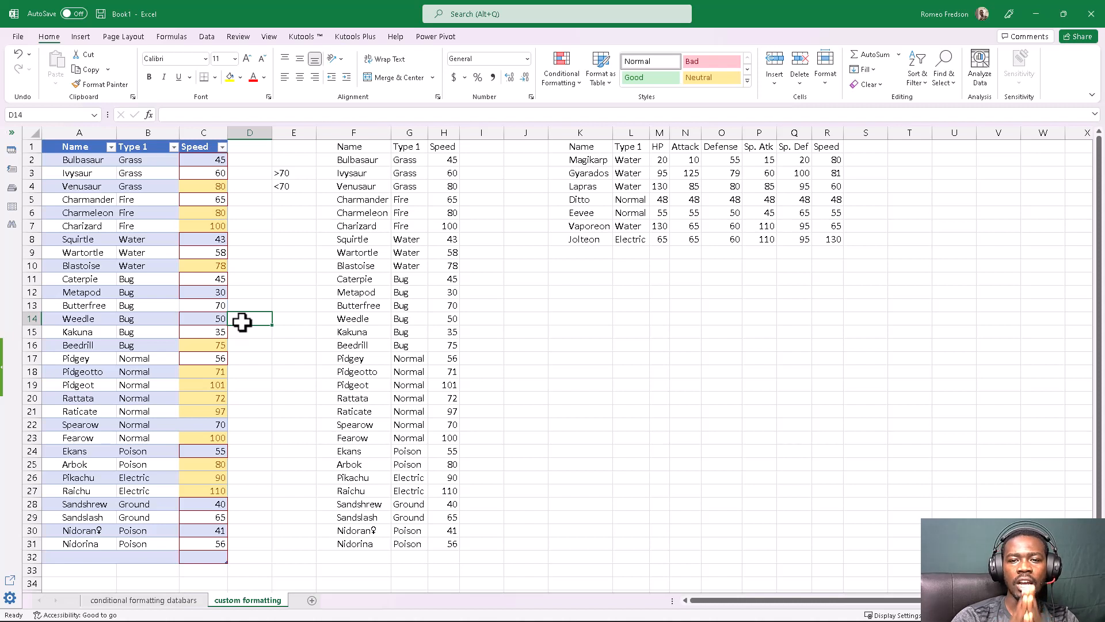
Enter the criterion note =70 as literal text in cell E5, below the <70 note
{"action": "left_click", "coordinate": [282, 202]}
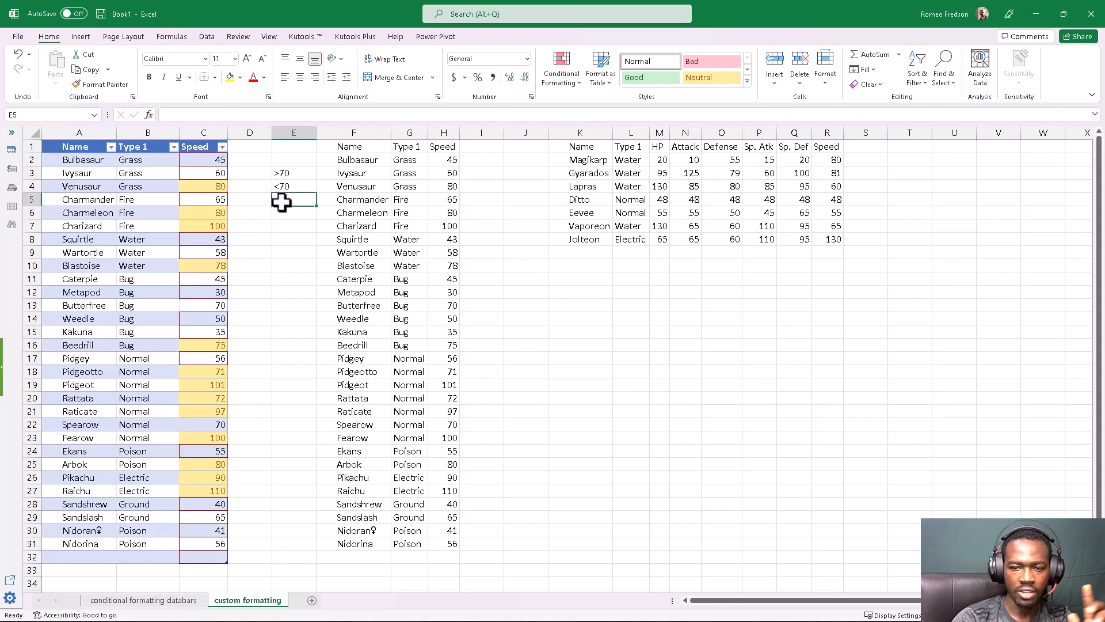
{"action": "type", "text": "=70"}
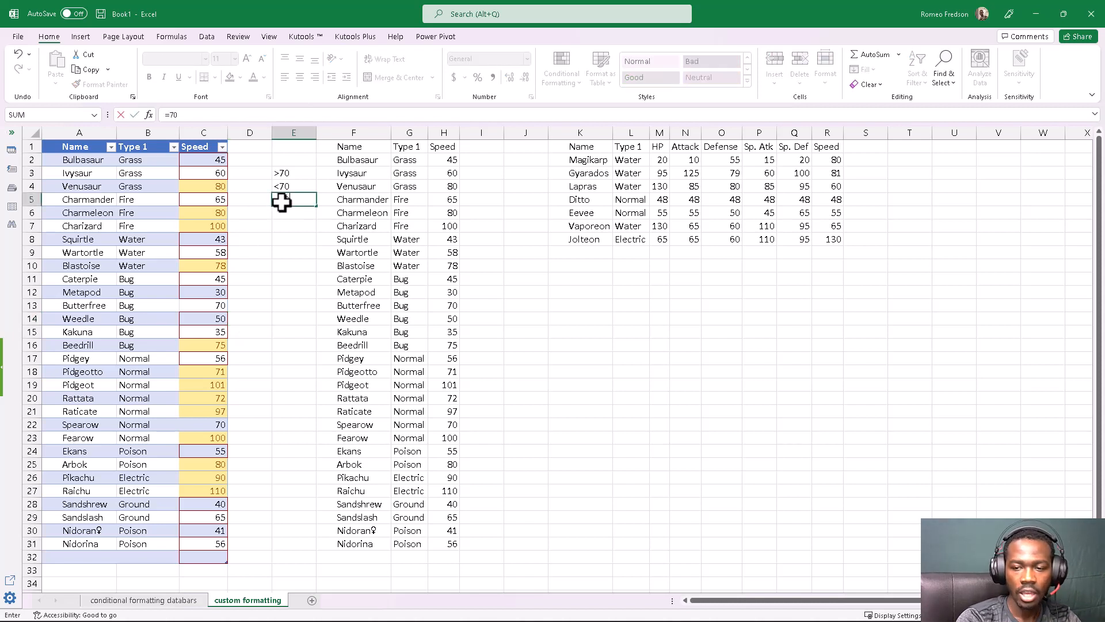
{"action": "key", "text": "Return"}
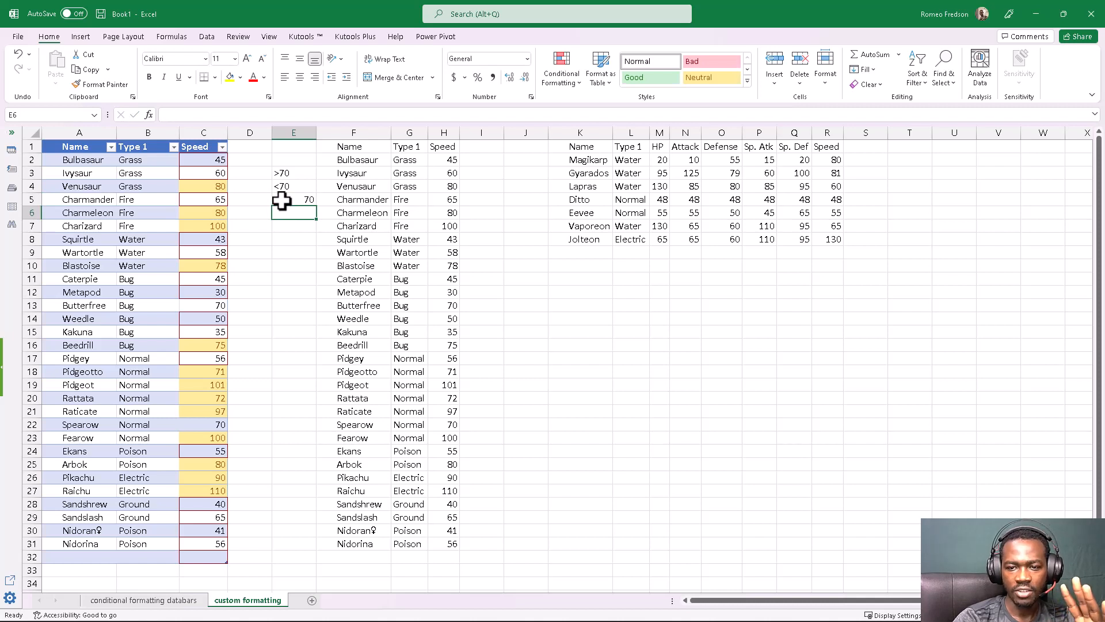
{"action": "left_click", "coordinate": [282, 201]}
{"action": "double_click", "coordinate": [278, 201]}
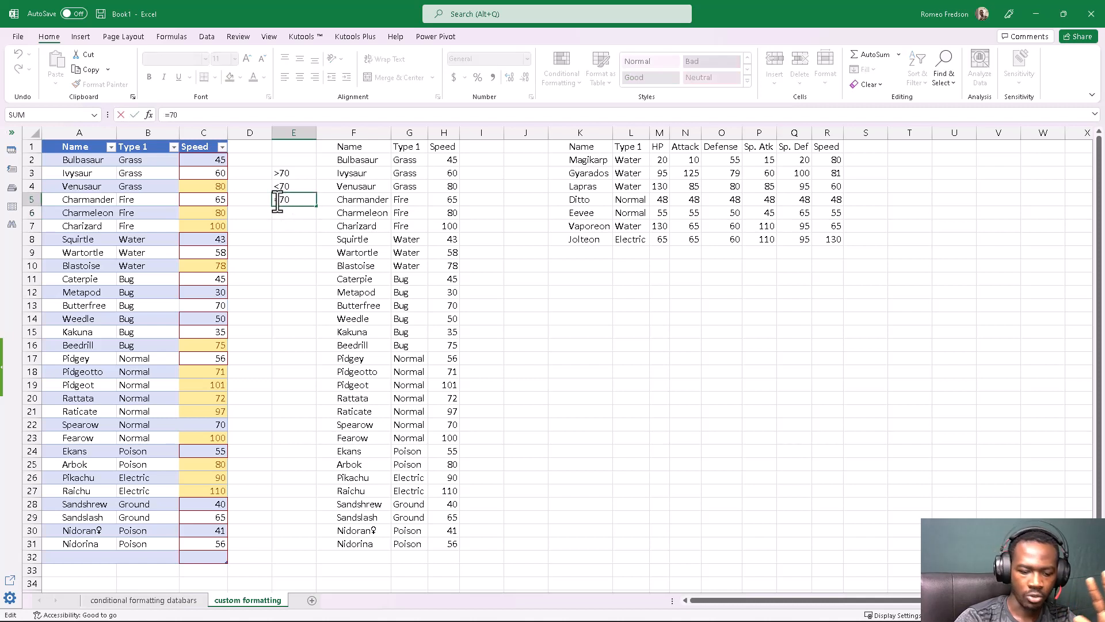
{"action": "type", "text": "'"}
{"action": "key", "text": "Return"}
{"action": "left_click", "coordinate": [310, 266]}
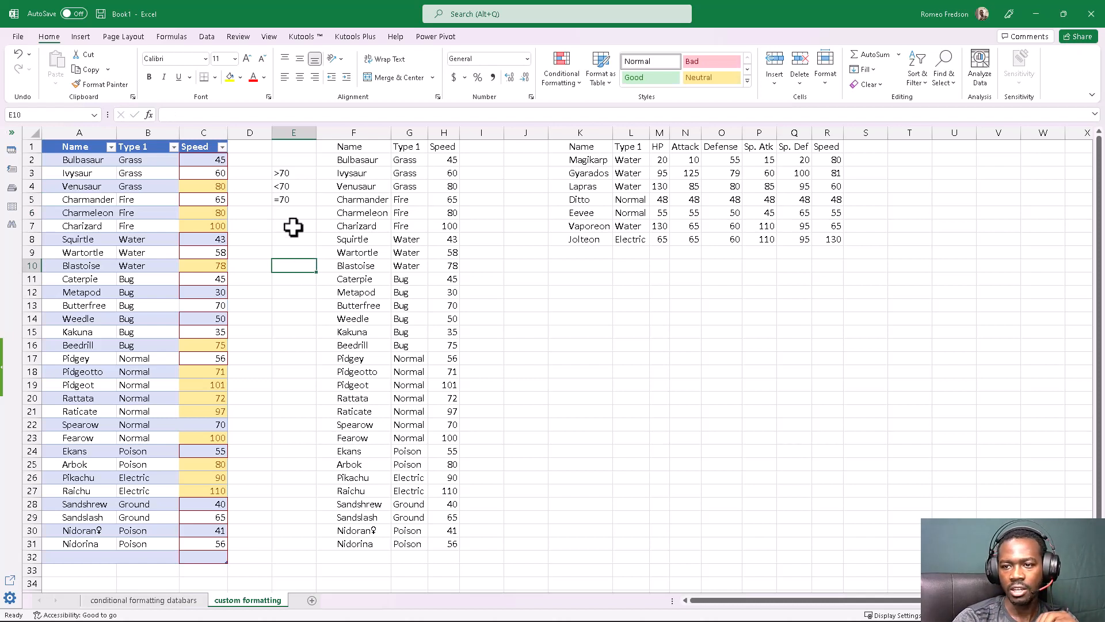
Add an Equal To highlighting rule to the table's Speed cells with the value 70 and Green Fill with Dark Green Text, and check the matching cells
{"action": "left_click", "coordinate": [210, 141]}
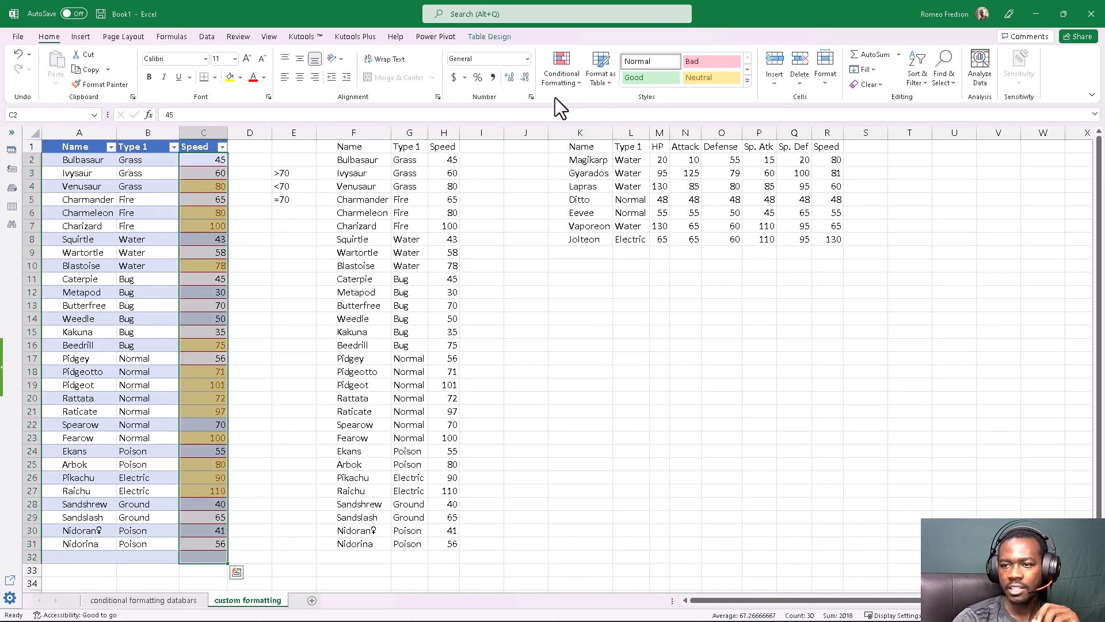
{"action": "left_click", "coordinate": [559, 81]}
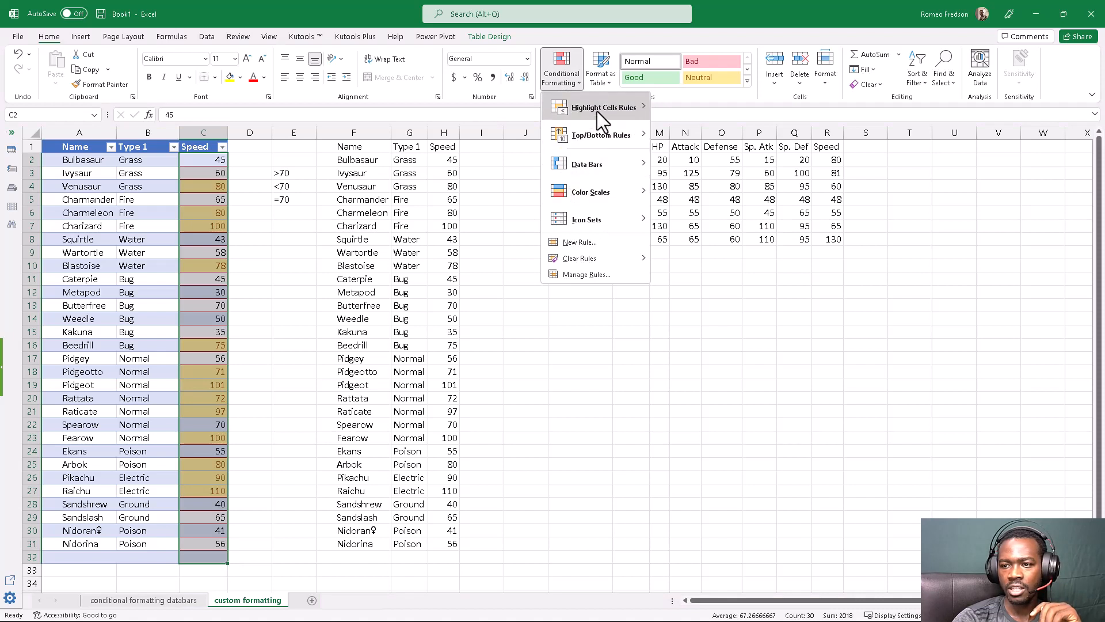
{"action": "mouse_move", "coordinate": [596, 111]}
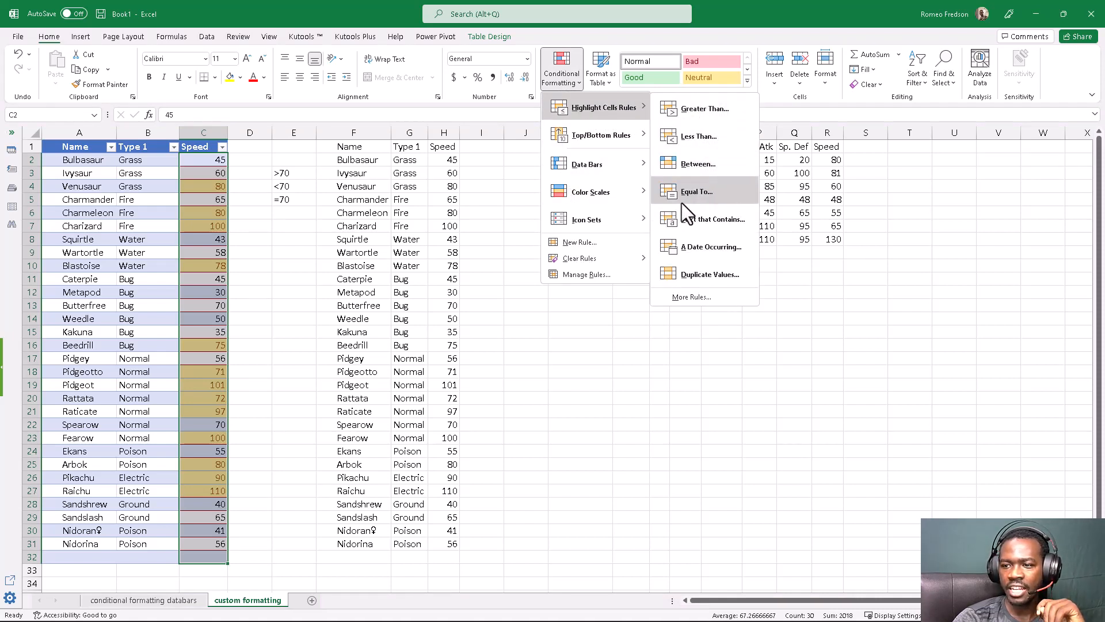
{"action": "left_click", "coordinate": [696, 191]}
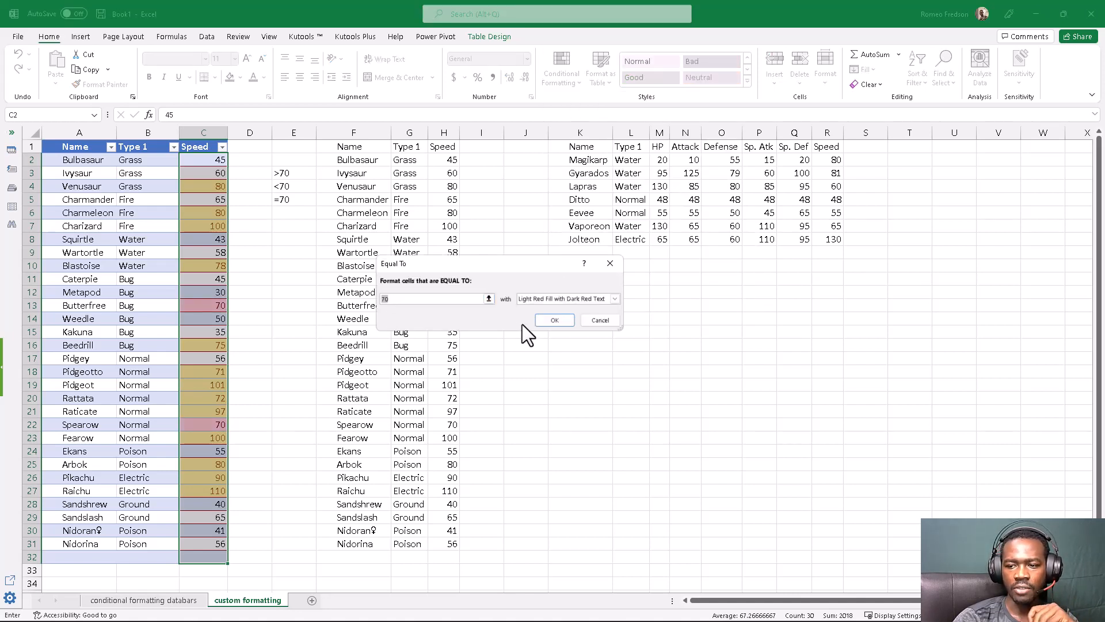
{"action": "left_click", "coordinate": [556, 298]}
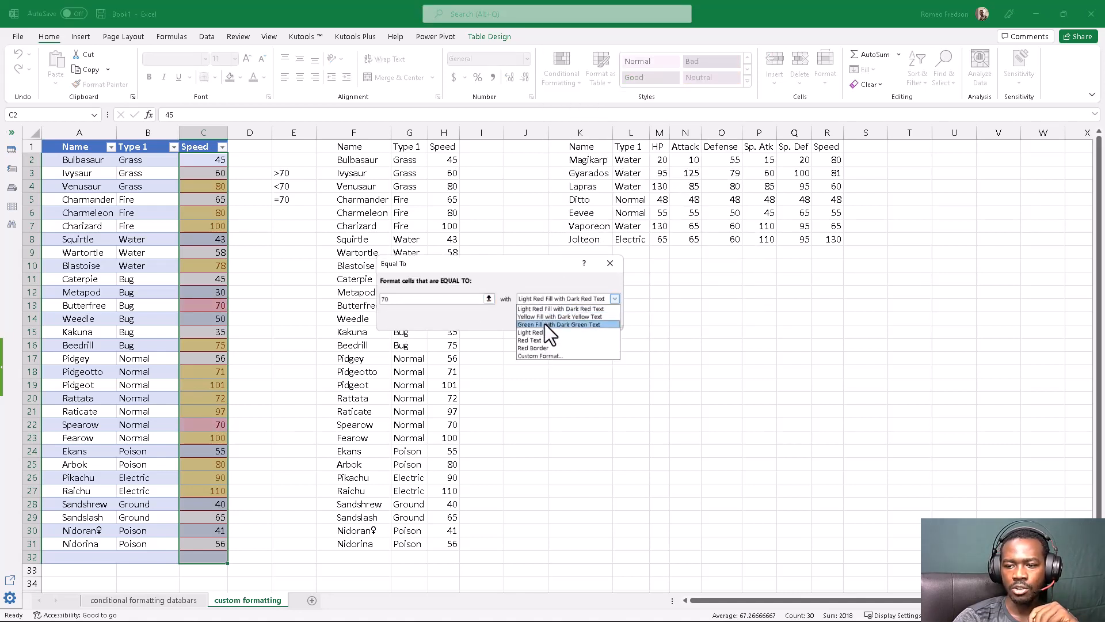
{"action": "left_click", "coordinate": [545, 323]}
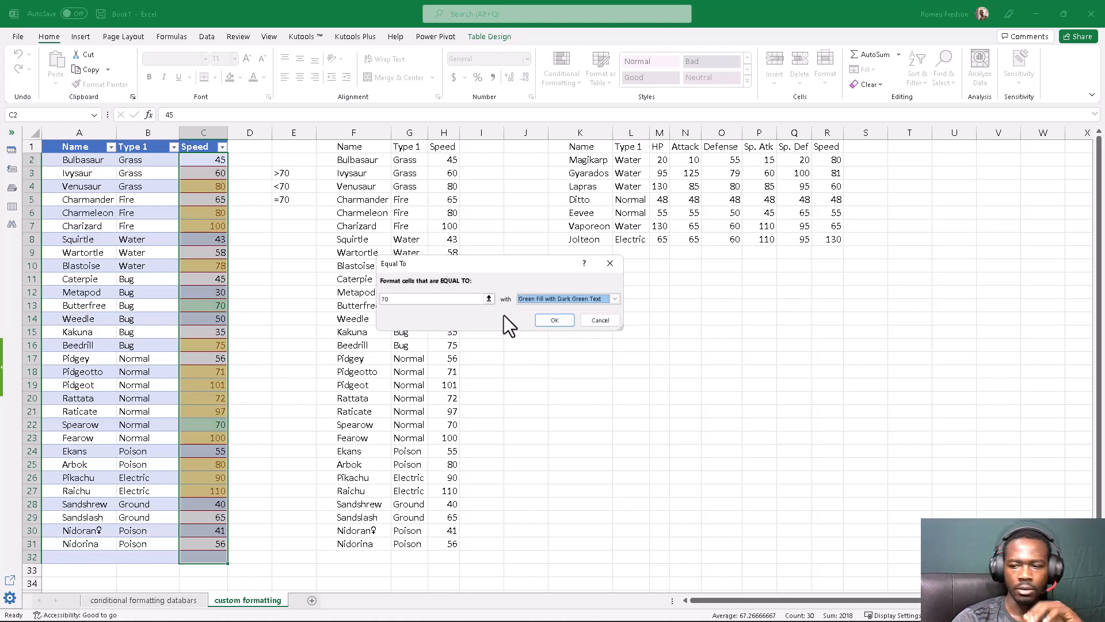
{"action": "left_click", "coordinate": [544, 318]}
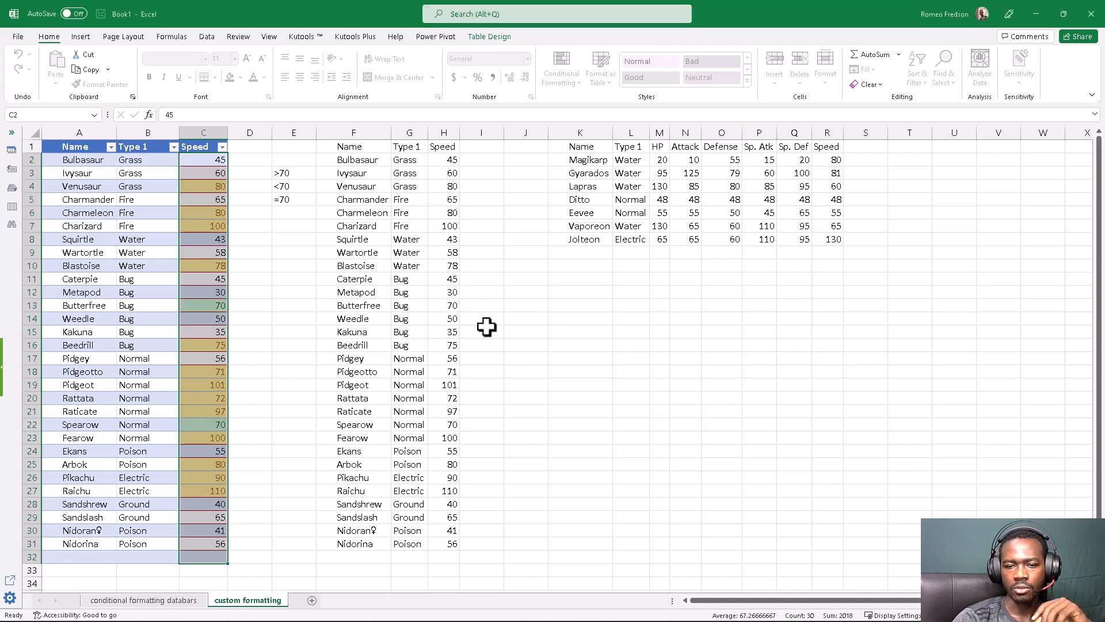
{"action": "left_click", "coordinate": [278, 347]}
{"action": "left_click", "coordinate": [204, 426]}
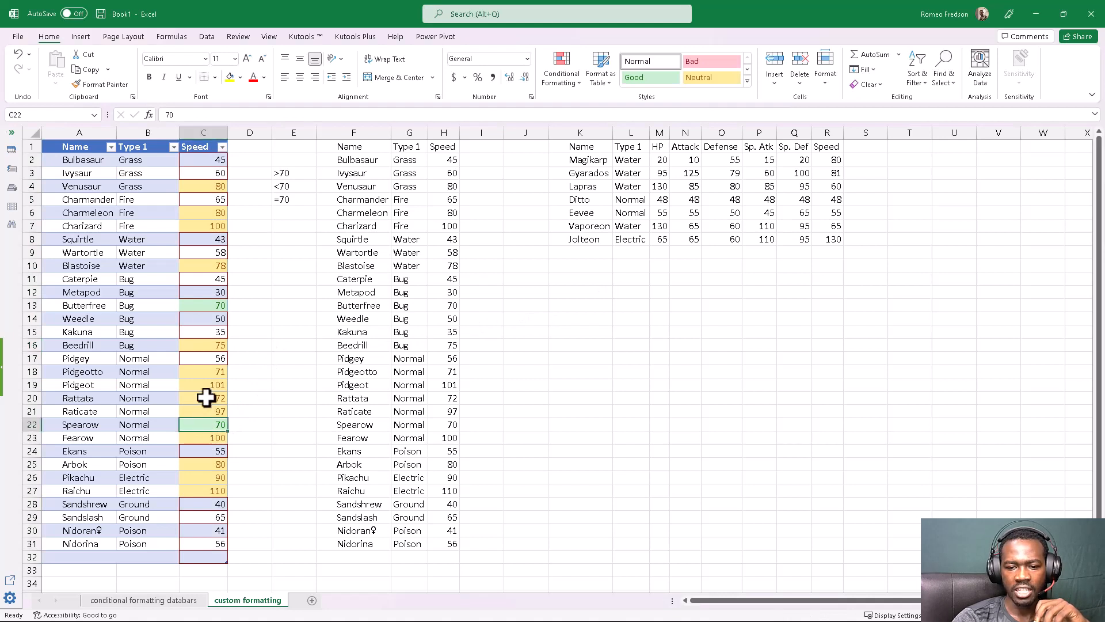
{"action": "left_click", "coordinate": [216, 306]}
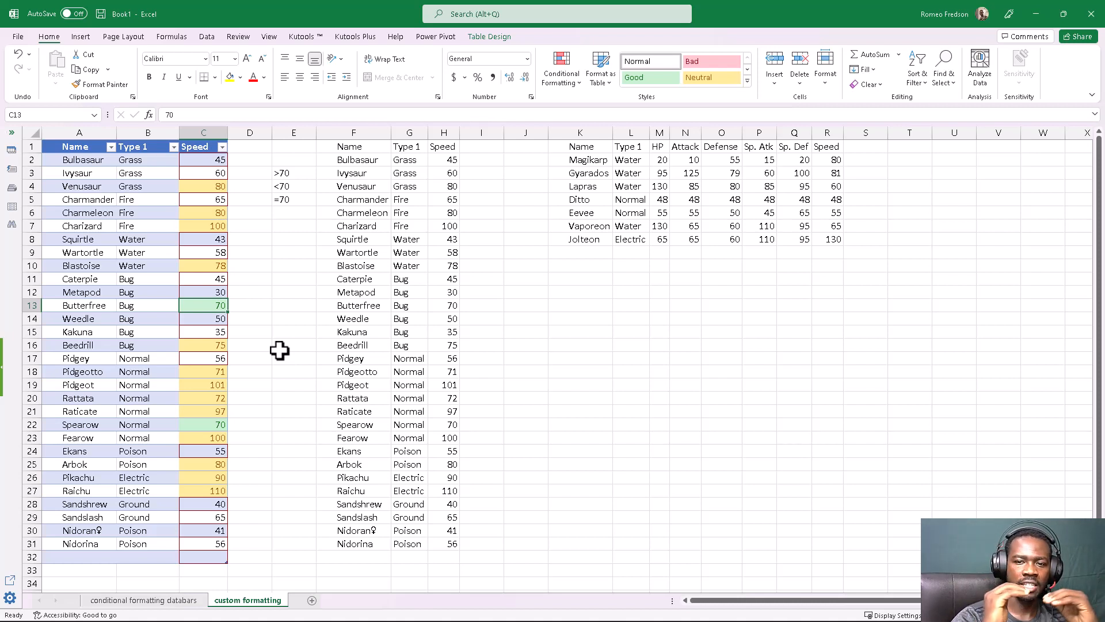
Sort the table by the Speed column's cell color with the green cells on top
{"action": "left_click", "coordinate": [211, 173]}
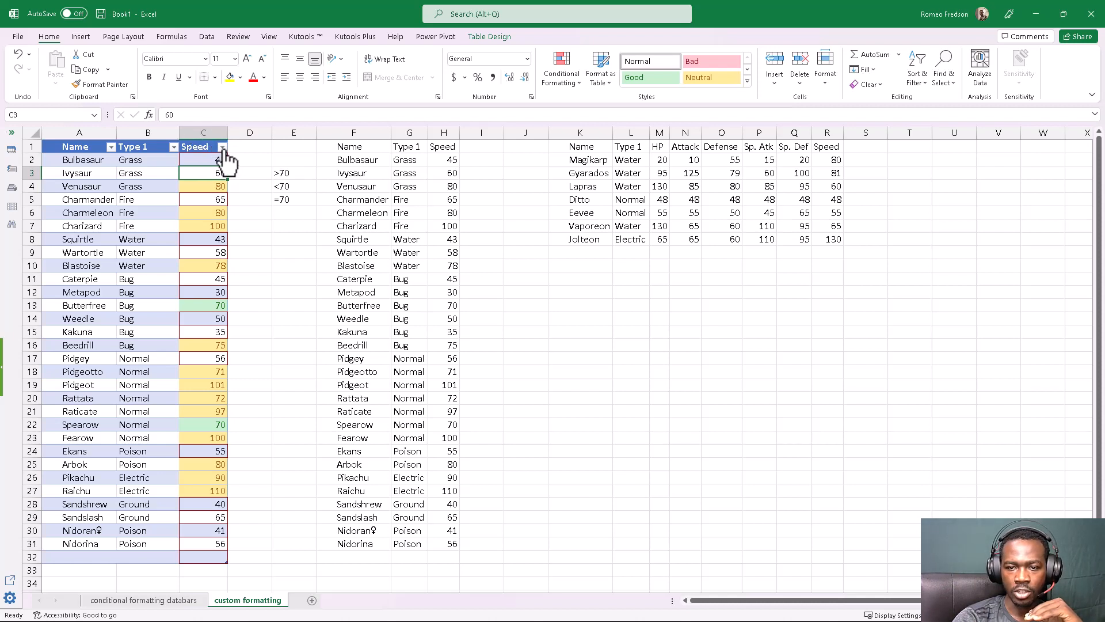
{"action": "left_click", "coordinate": [222, 148]}
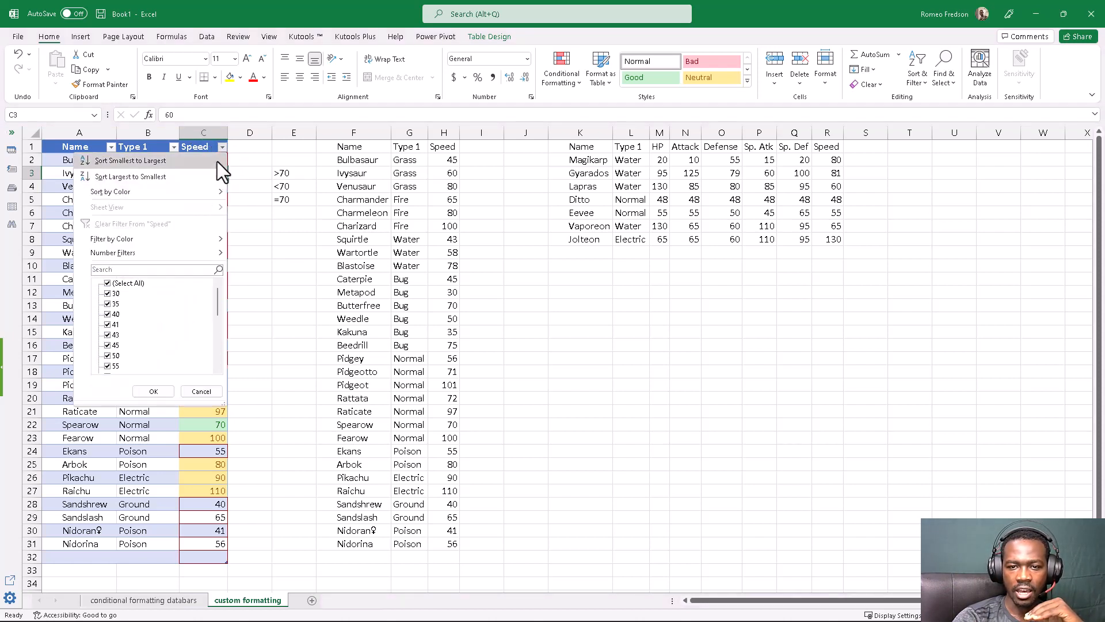
{"action": "left_click", "coordinate": [222, 147]}
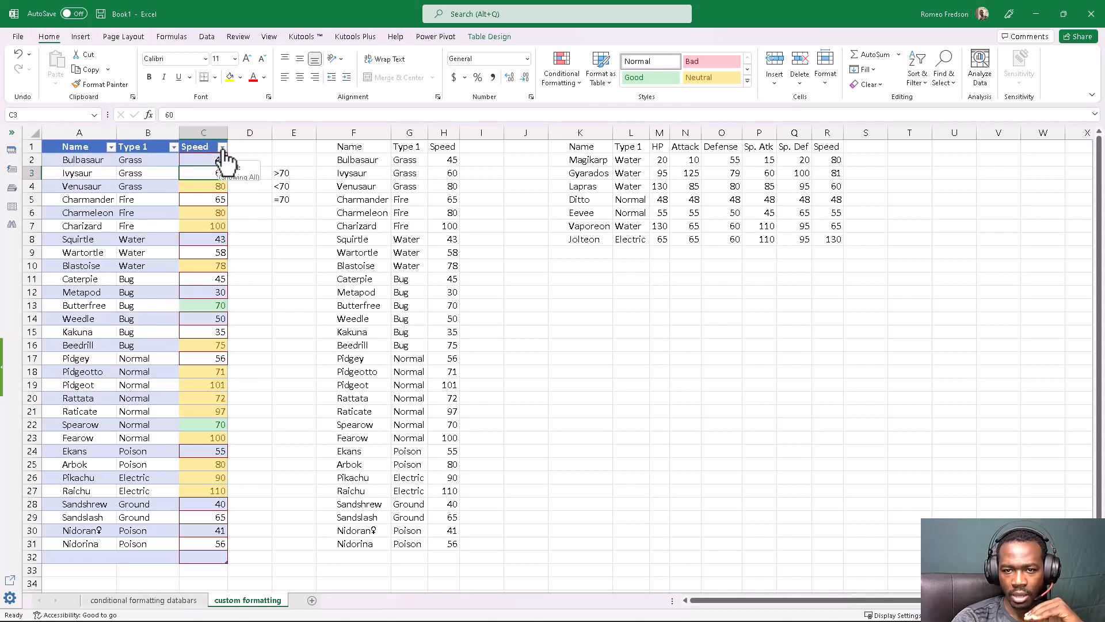
{"action": "left_click", "coordinate": [222, 147]}
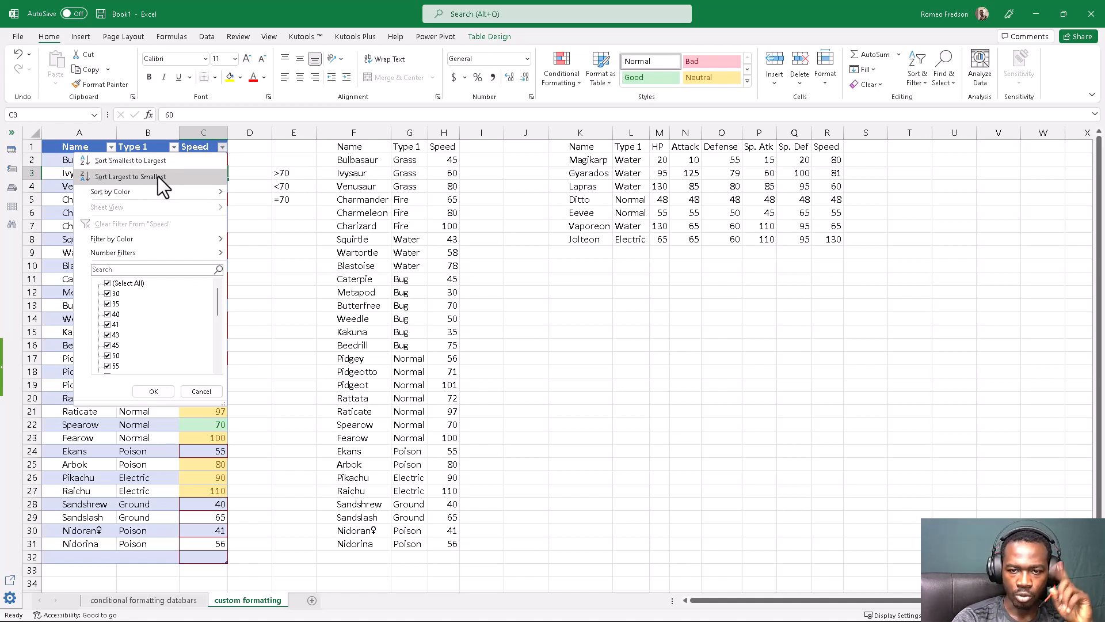
{"action": "mouse_move", "coordinate": [136, 192]}
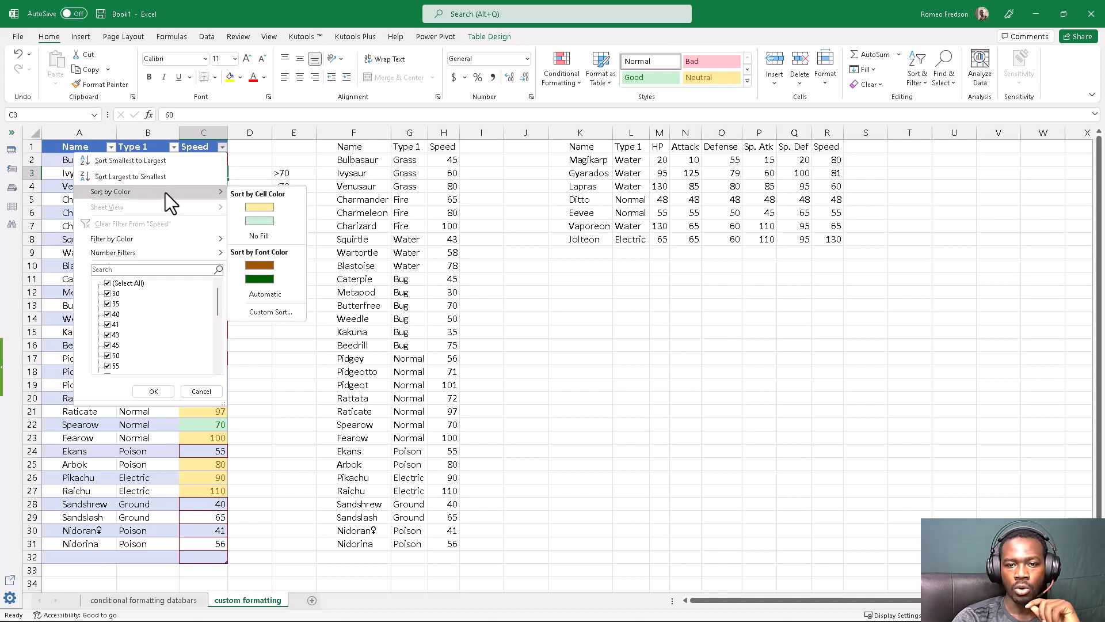
{"action": "left_click", "coordinate": [265, 220]}
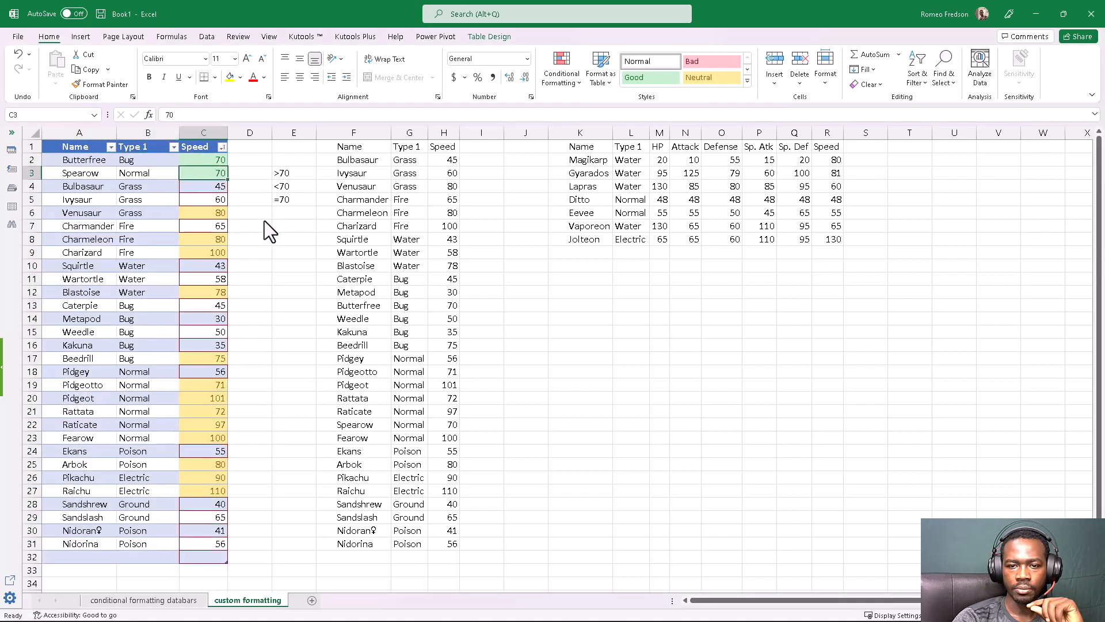
Sort the table by Speed cell color with the yellow cells on top, and review the red-bordered and yellow groups
{"action": "left_click", "coordinate": [222, 187]}
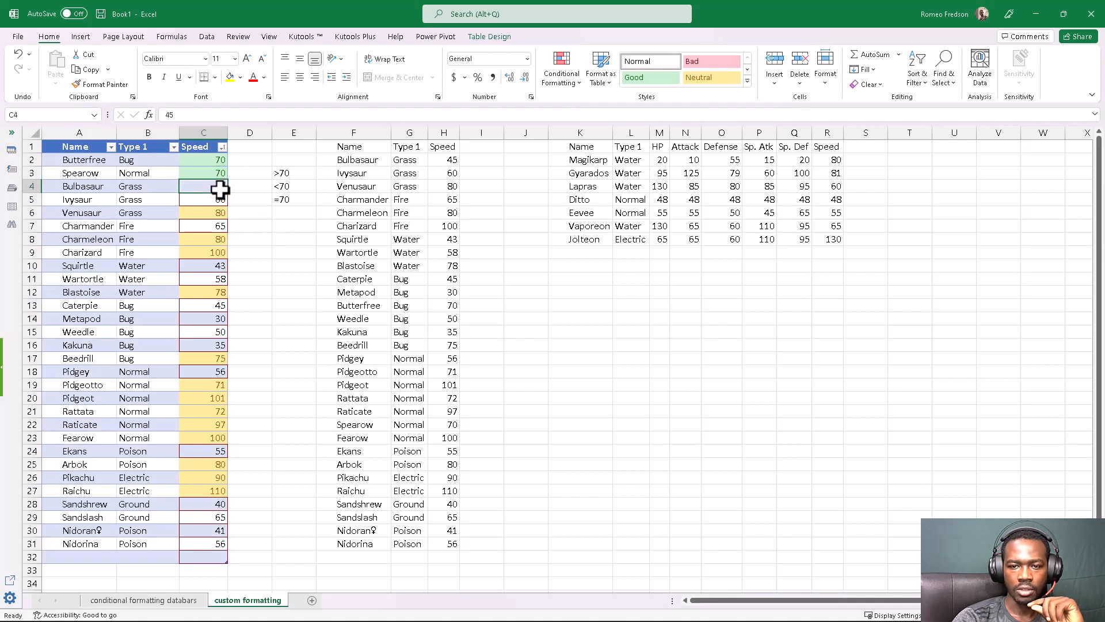
{"action": "left_click", "coordinate": [222, 147]}
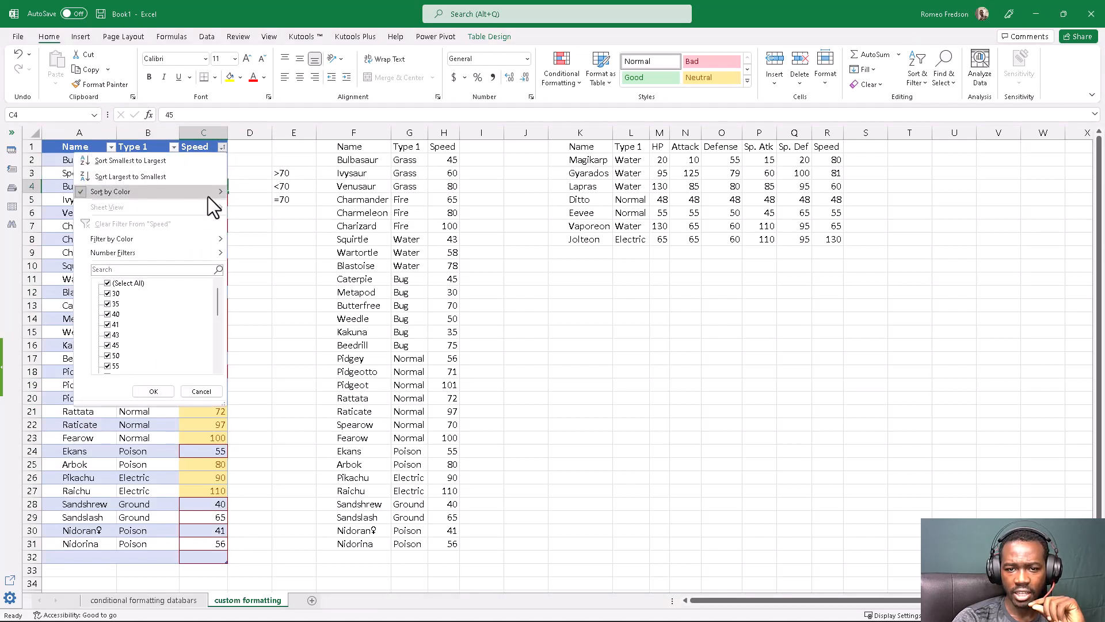
{"action": "mouse_move", "coordinate": [208, 196]}
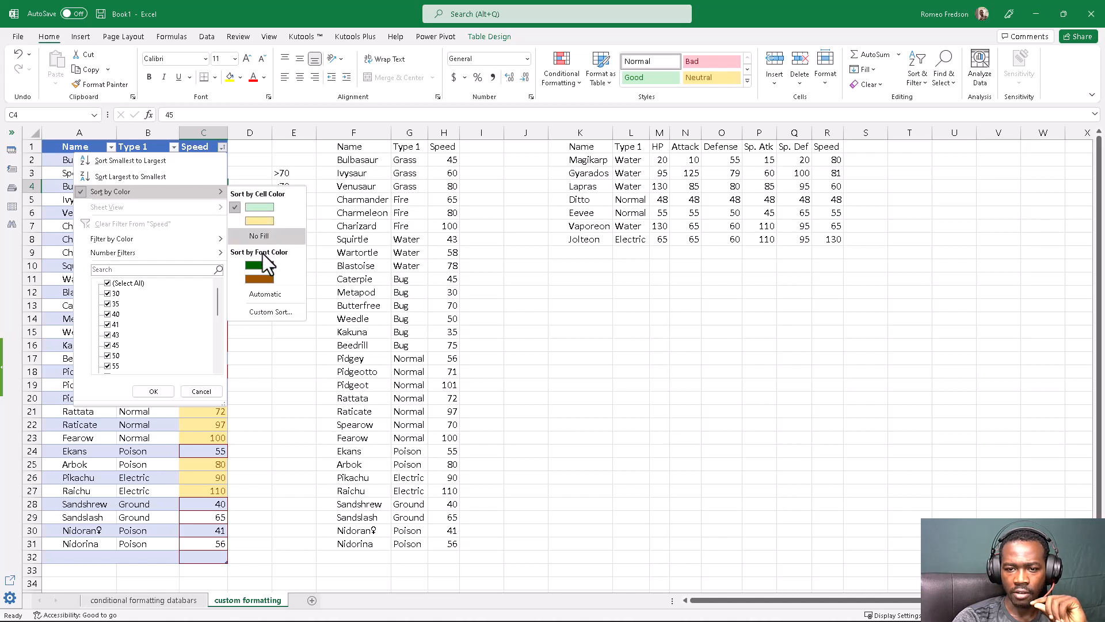
{"action": "left_click", "coordinate": [238, 220]}
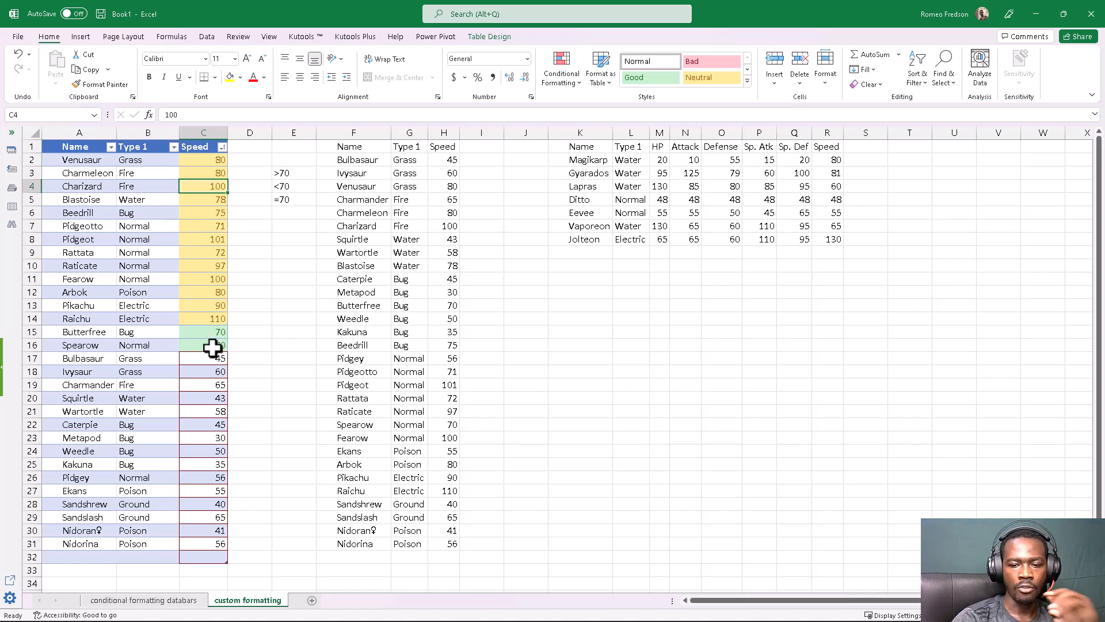
{"action": "left_click_drag", "start_coordinate": [202, 359], "coordinate": [183, 558]}
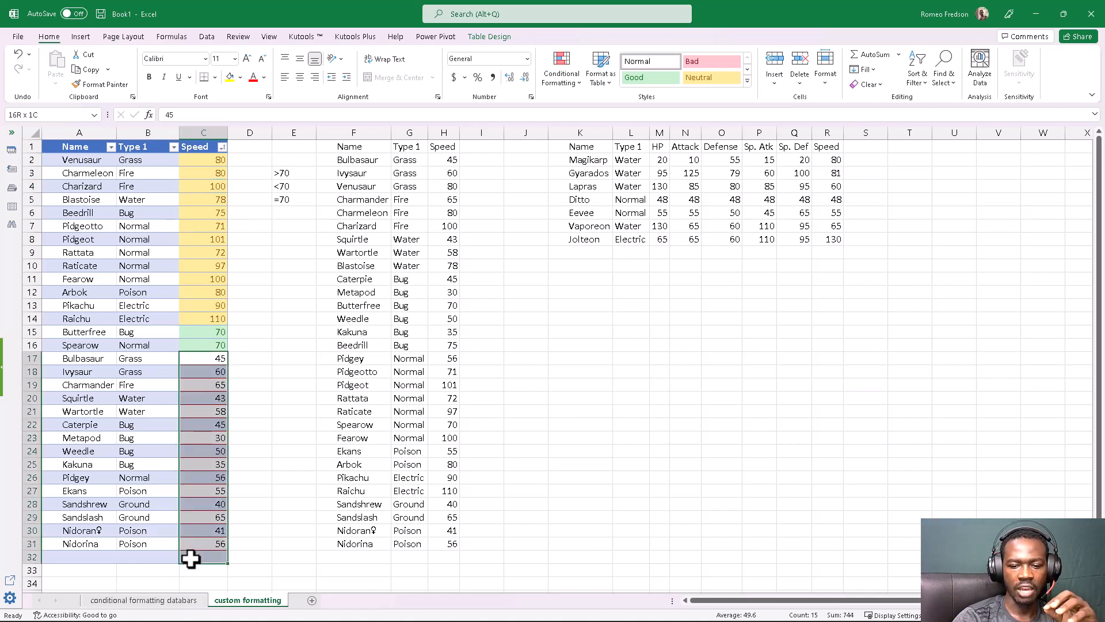
{"action": "left_click", "coordinate": [182, 557]}
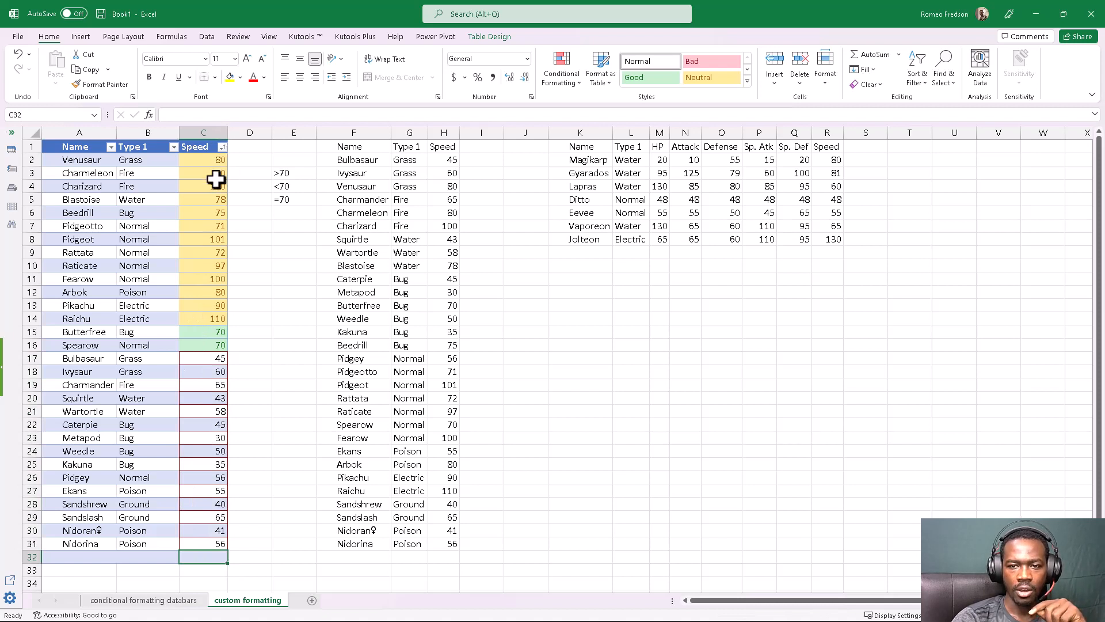
{"action": "left_click_drag", "start_coordinate": [207, 160], "coordinate": [207, 315]}
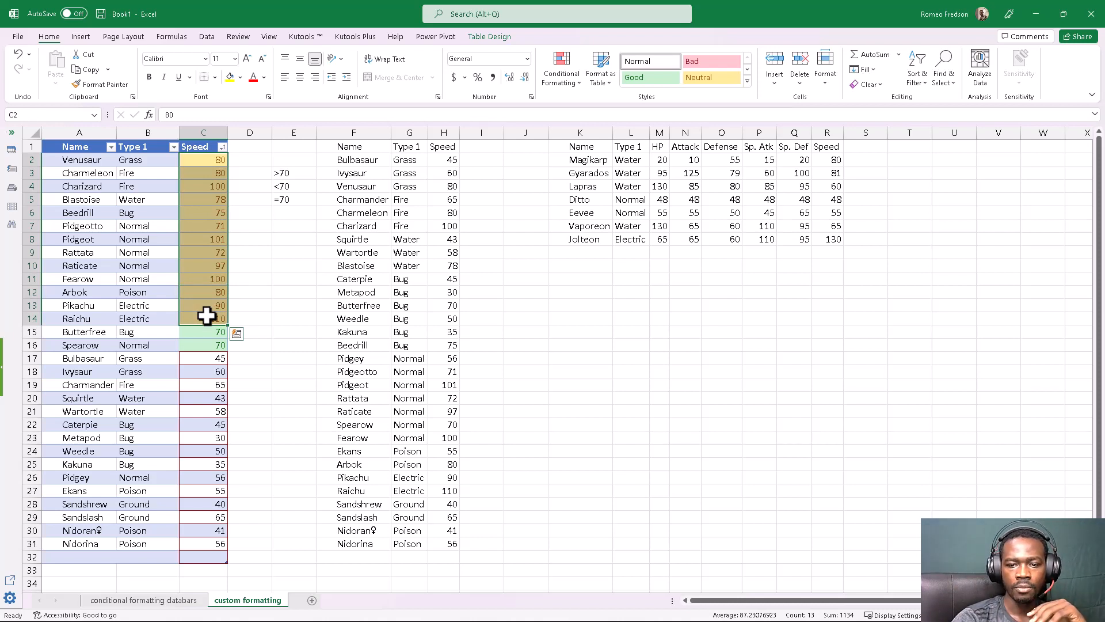
{"action": "left_click", "coordinate": [207, 315]}
Sort the table by Speed cell color to put the green cells above the yellow group, and compare with the criteria notes in E3:E5
{"action": "left_click", "coordinate": [221, 147]}
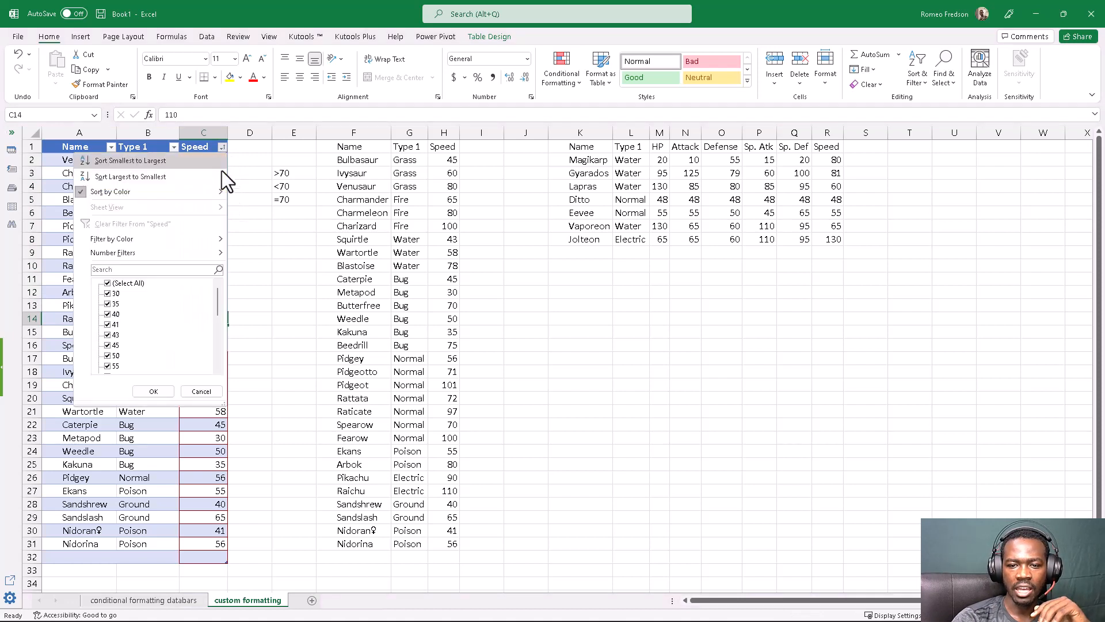
{"action": "mouse_move", "coordinate": [214, 195]}
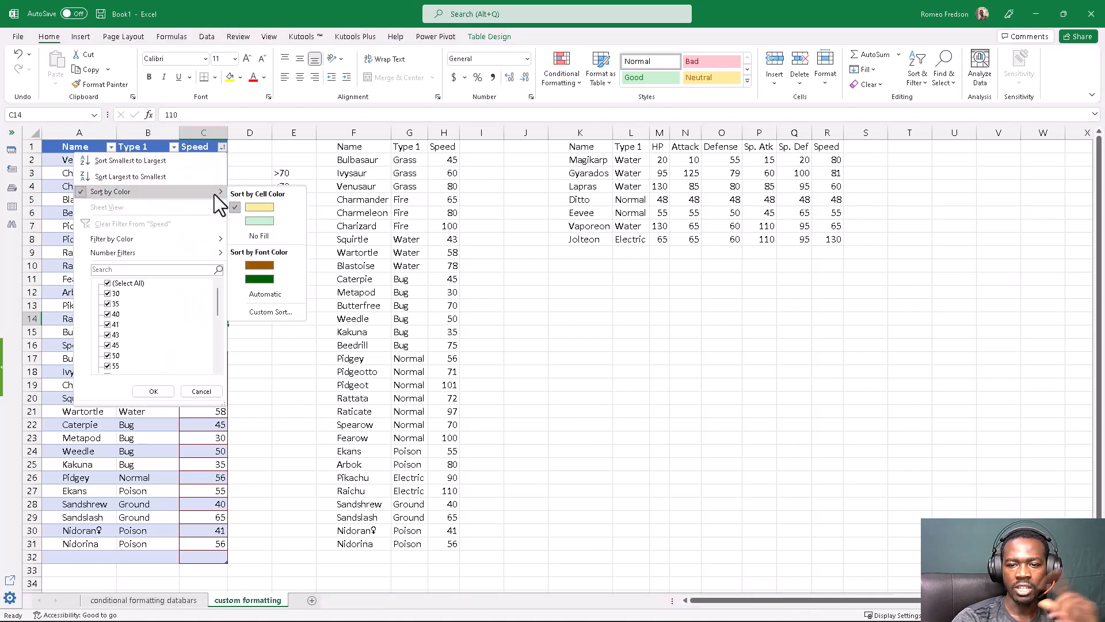
{"action": "left_click", "coordinate": [250, 218]}
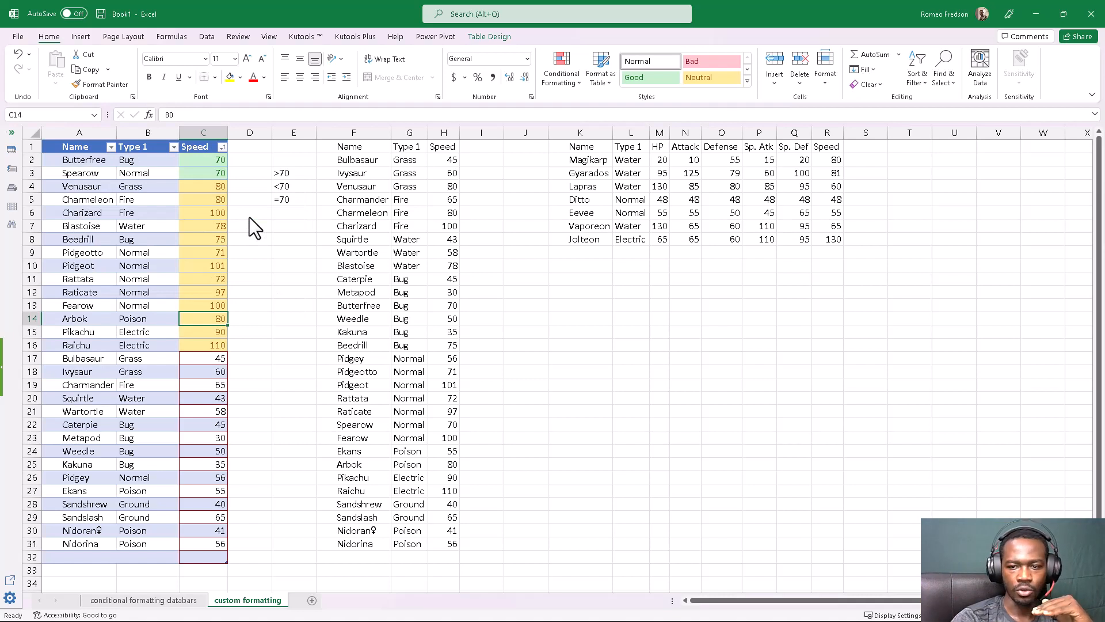
{"action": "left_click", "coordinate": [250, 216]}
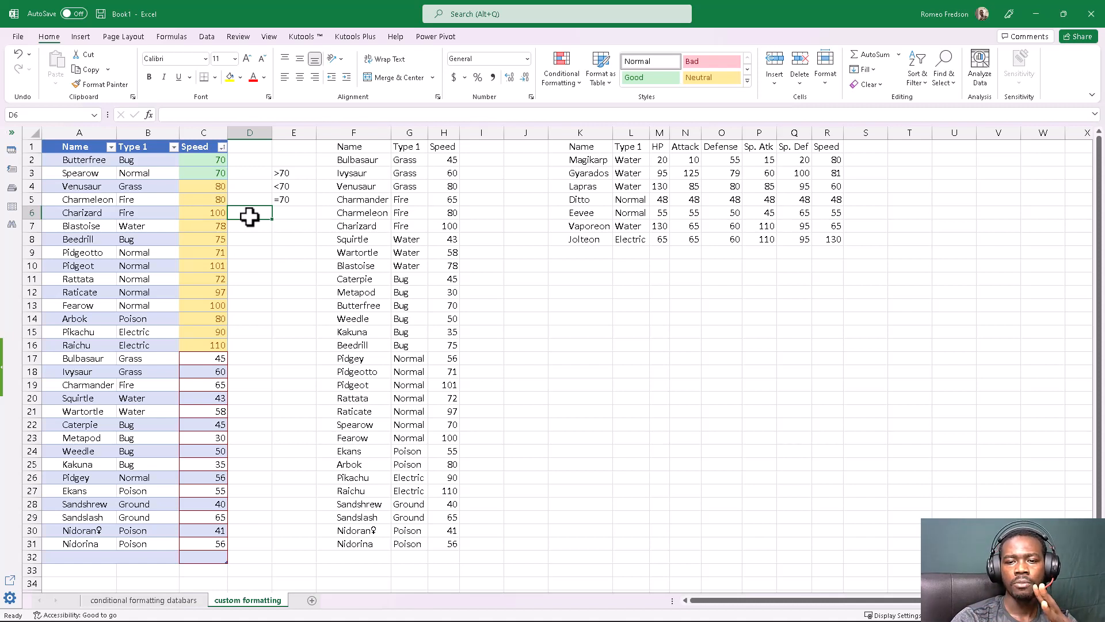
{"action": "left_click_drag", "start_coordinate": [283, 170], "coordinate": [285, 199]}
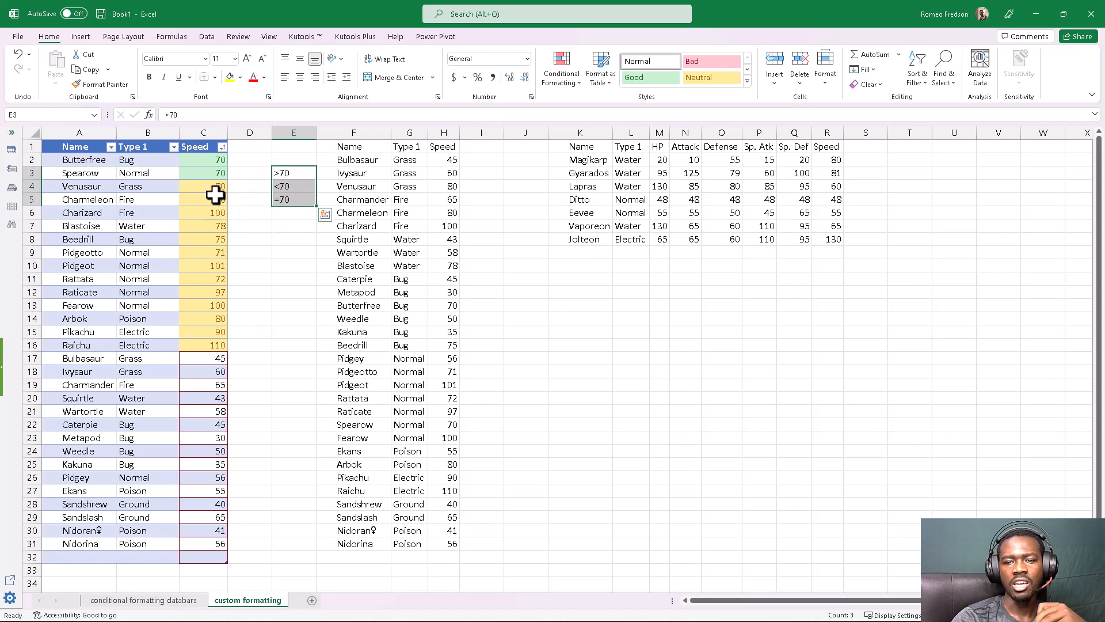
{"action": "left_click", "coordinate": [282, 187]}
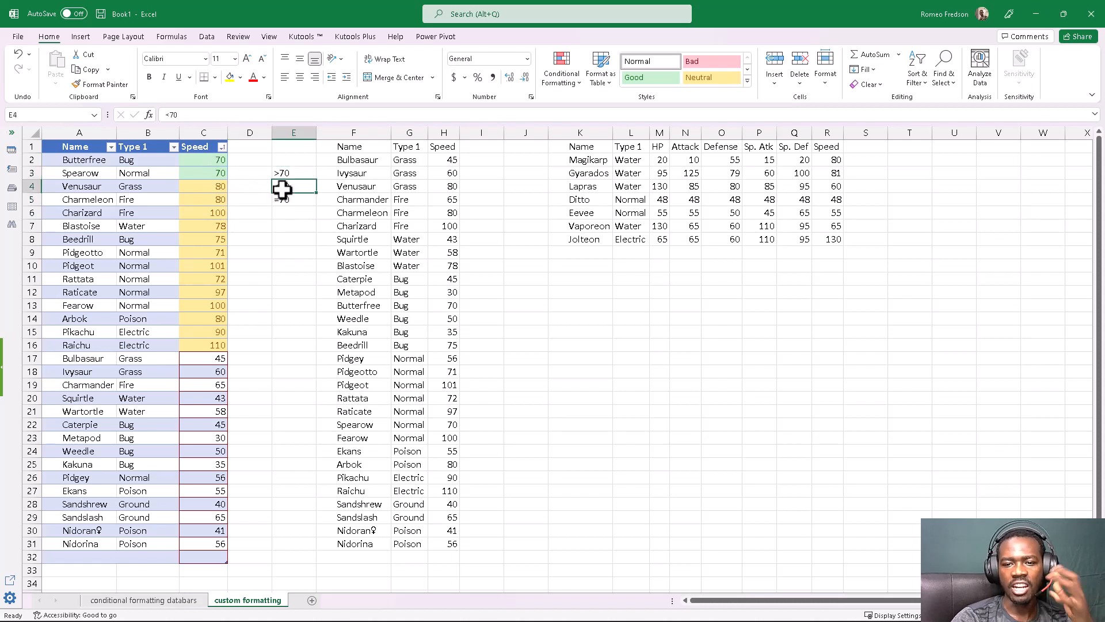